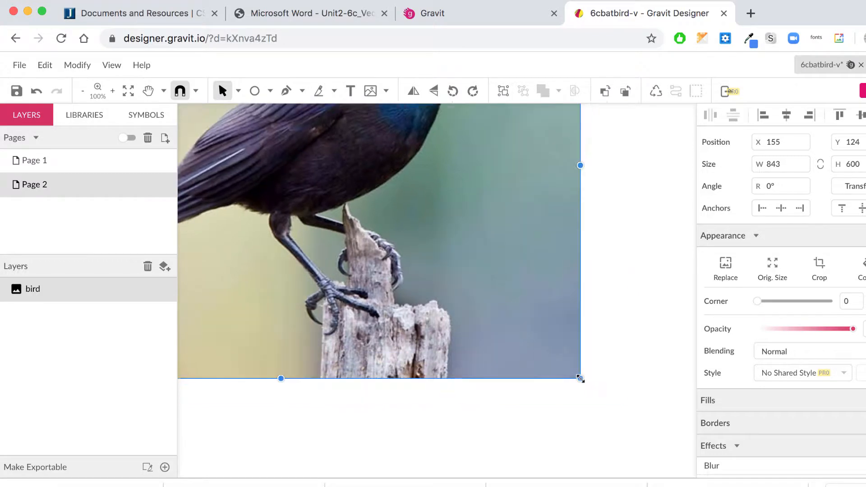
# - Scale the bird photo down to about 762 × 559 and reposition it on the page
pyautogui.moveTo(479, 220); pyautogui.dragTo(554, 315)
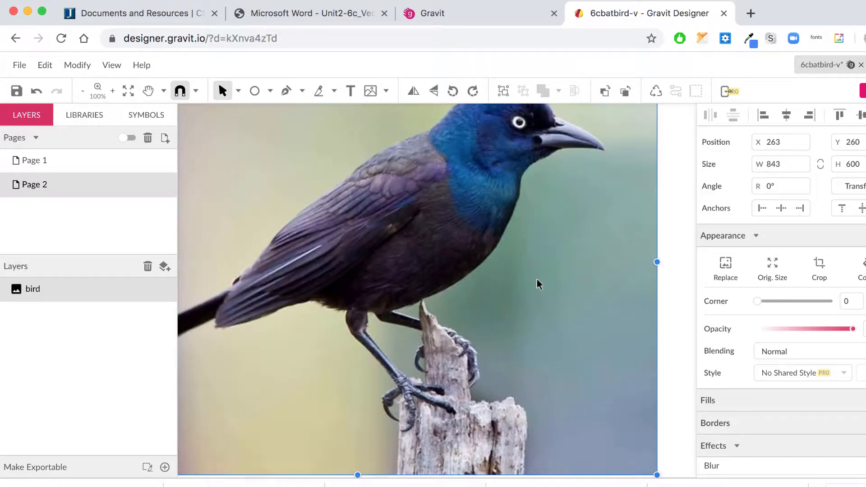
pyautogui.scroll(-3, 539, 284)
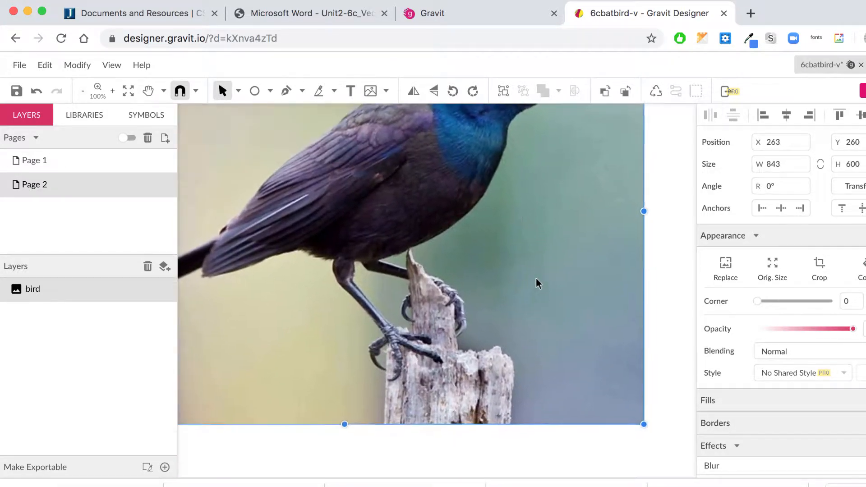
pyautogui.moveTo(639, 421); pyautogui.dragTo(583, 390)
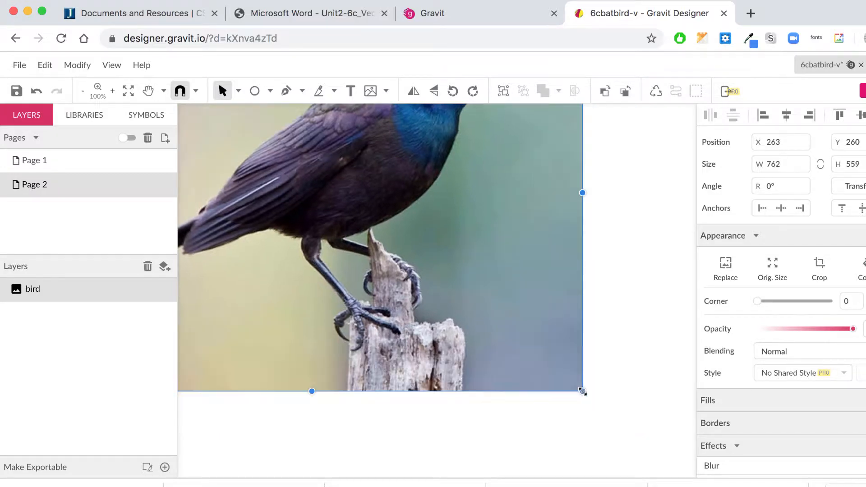
pyautogui.moveTo(512, 281); pyautogui.dragTo(623, 388)
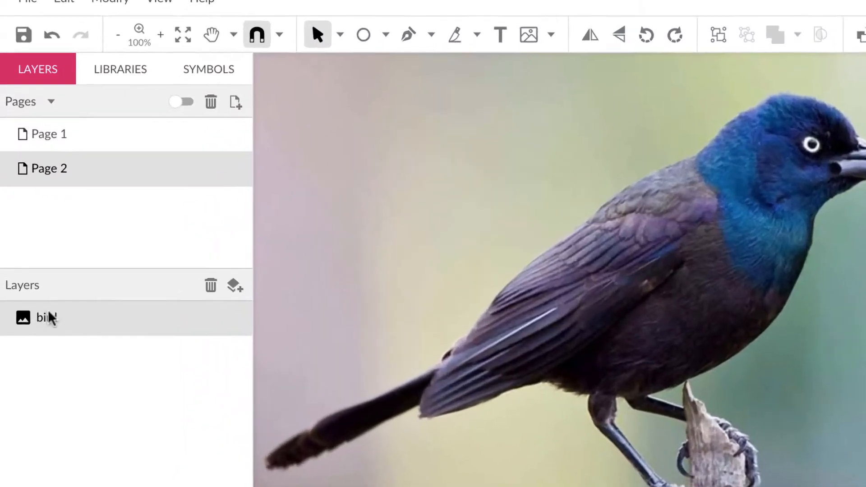
# - Lock the bird image layer
pyautogui.moveTo(152, 288)
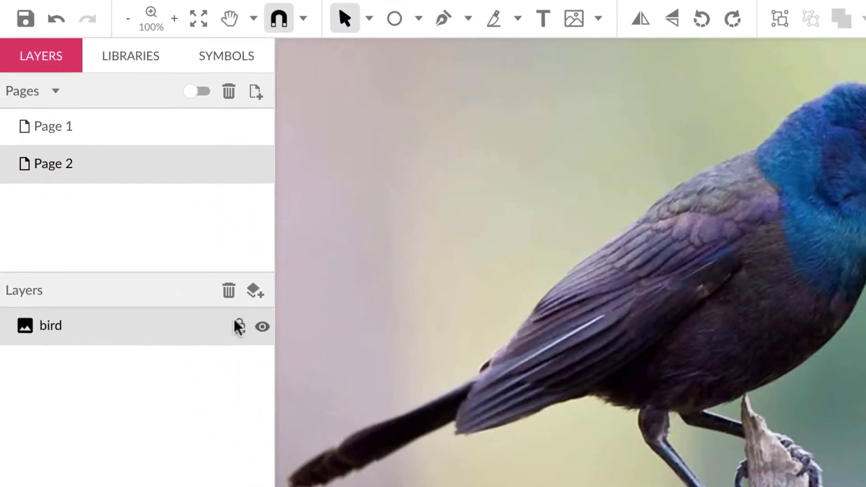
pyautogui.click(239, 327)
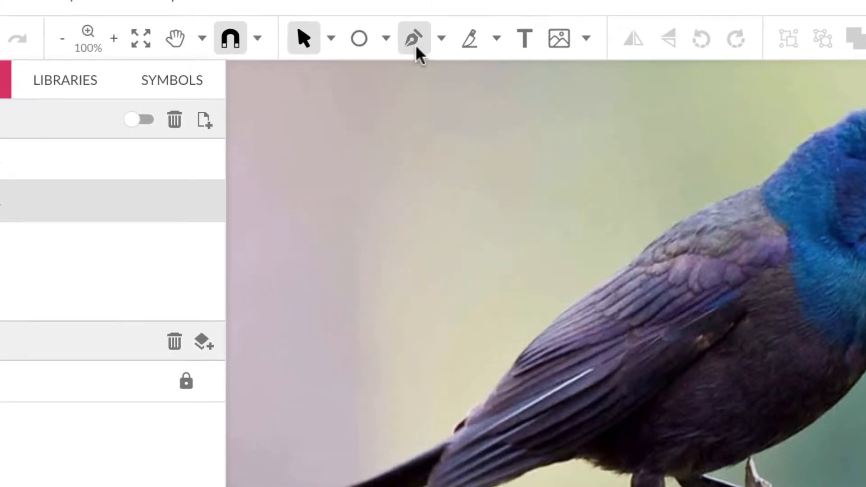
# - Start a Pen path at the tail tip and trace straight segments up the tail, over the wing and along the back
pyautogui.click(443, 18)
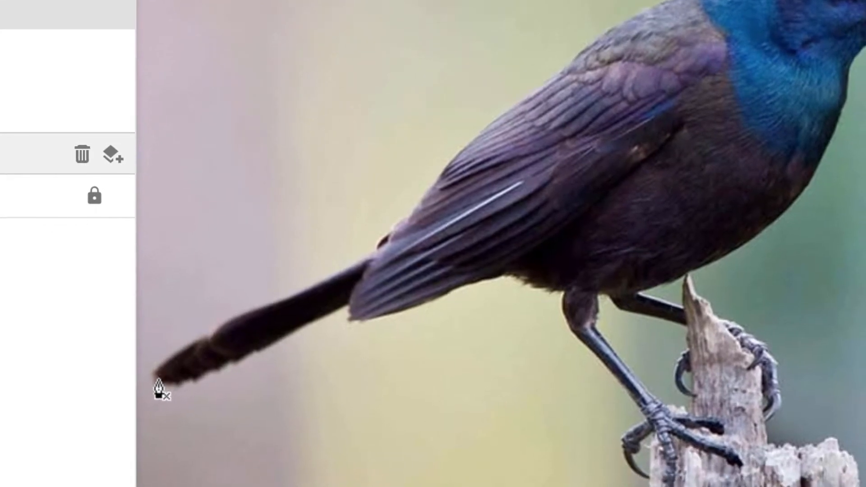
pyautogui.click(156, 380)
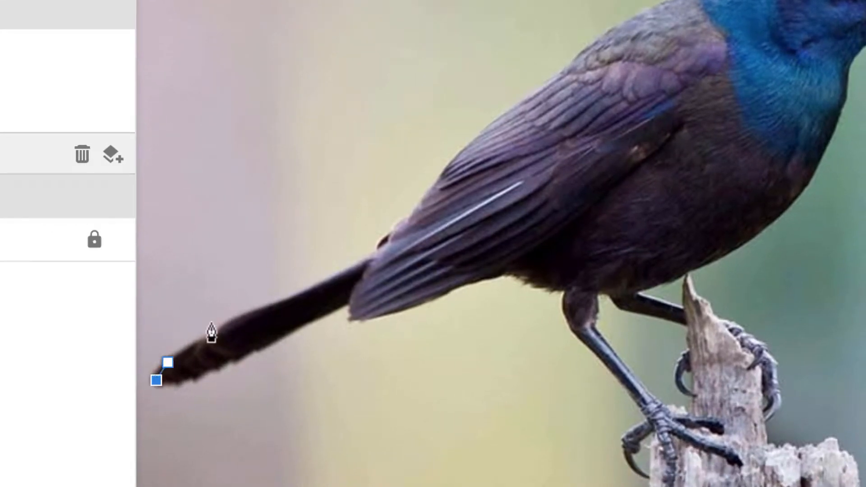
pyautogui.click(242, 319)
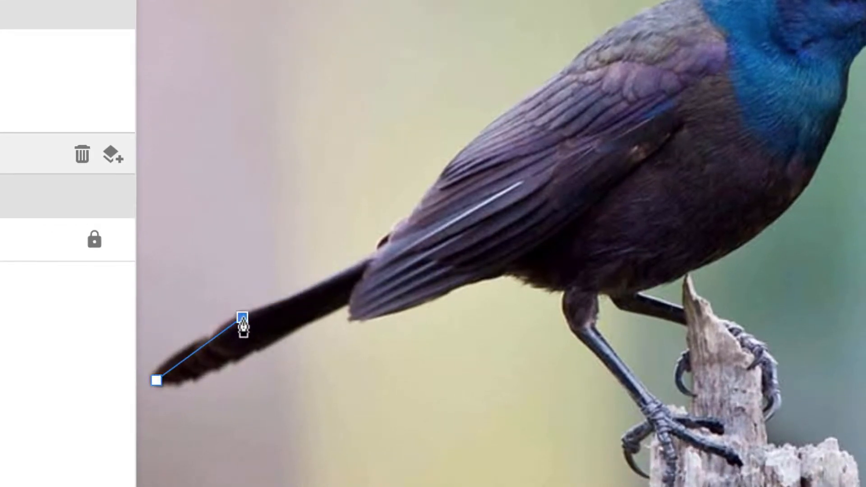
pyautogui.click(374, 260)
pyautogui.click(449, 156)
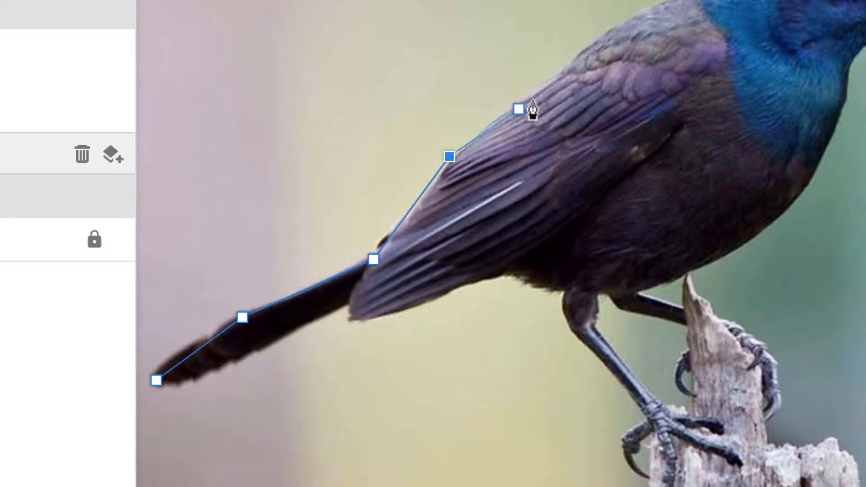
pyautogui.click(563, 76)
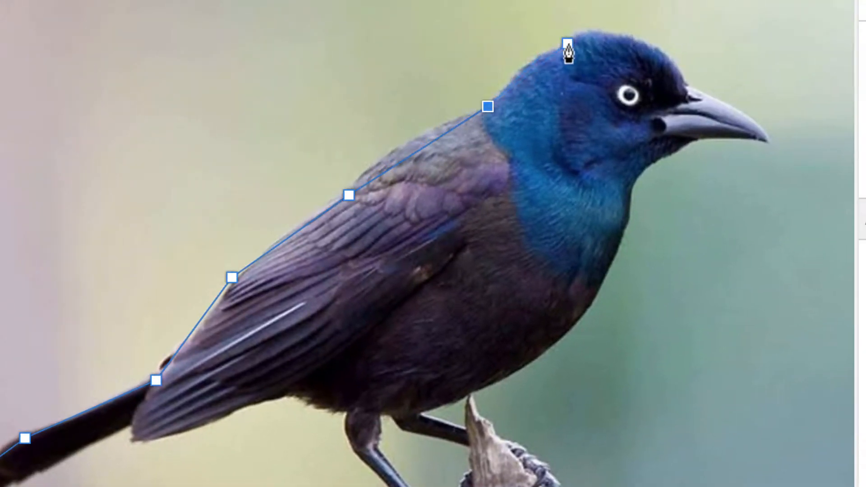
# - Continue the path over the top of the head to the beak tip and back along the underside of the beak
pyautogui.click(568, 43)
pyautogui.click(596, 25)
pyautogui.click(670, 39)
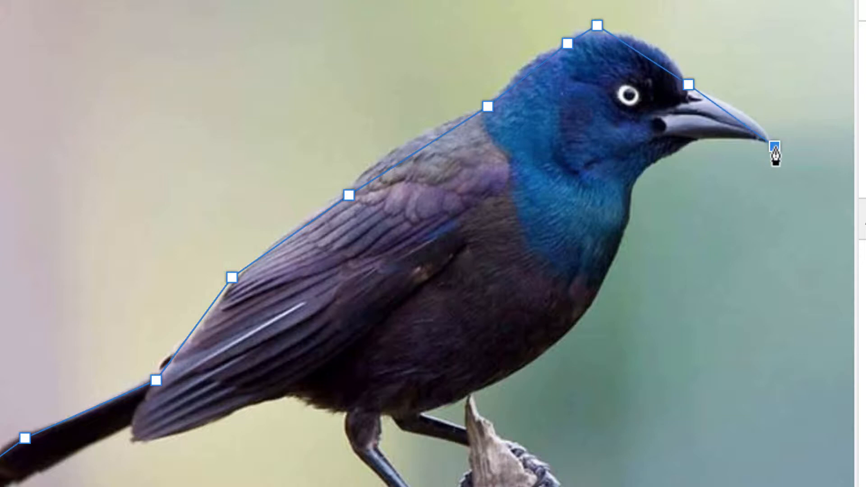
pyautogui.moveTo(774, 146); pyautogui.dragTo(698, 147)
pyautogui.click(687, 139)
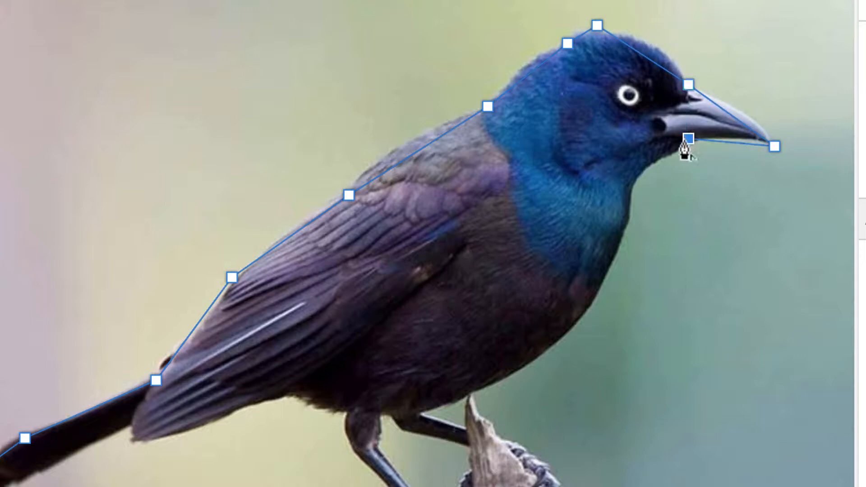
# - Continue the path down the throat and breast and along the belly, skipping the legs
pyautogui.click(635, 188)
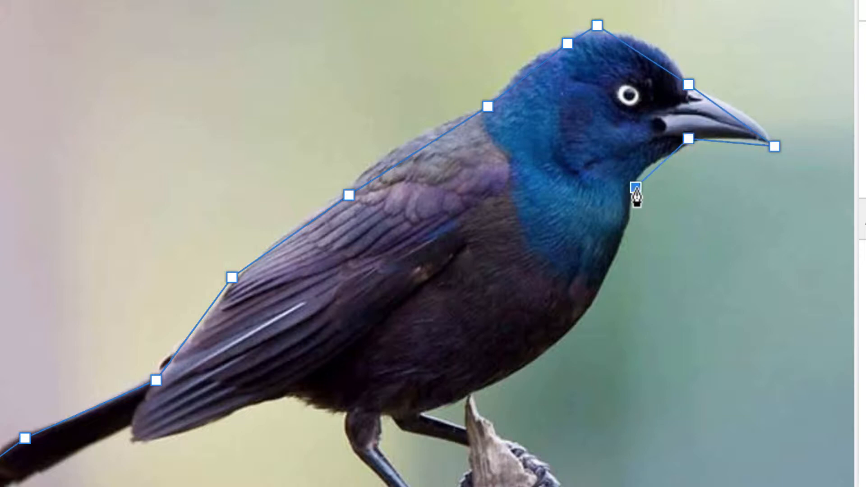
pyautogui.click(493, 386)
pyautogui.click(429, 412)
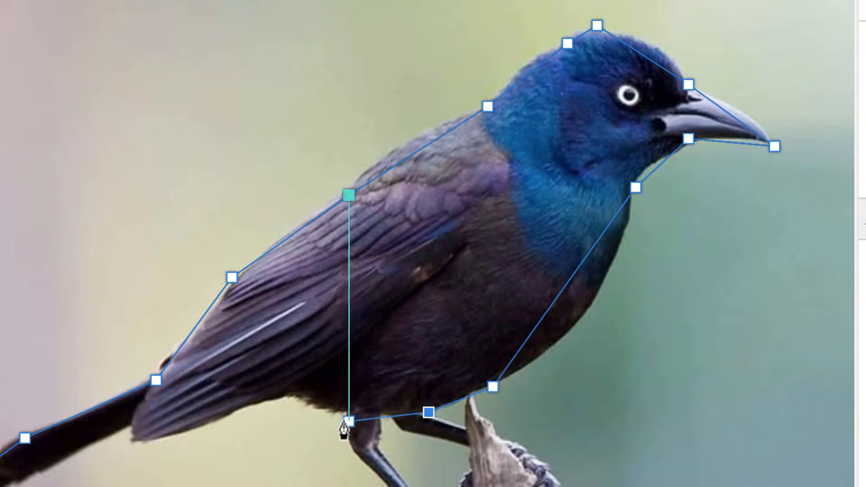
pyautogui.click(289, 399)
pyautogui.click(288, 399)
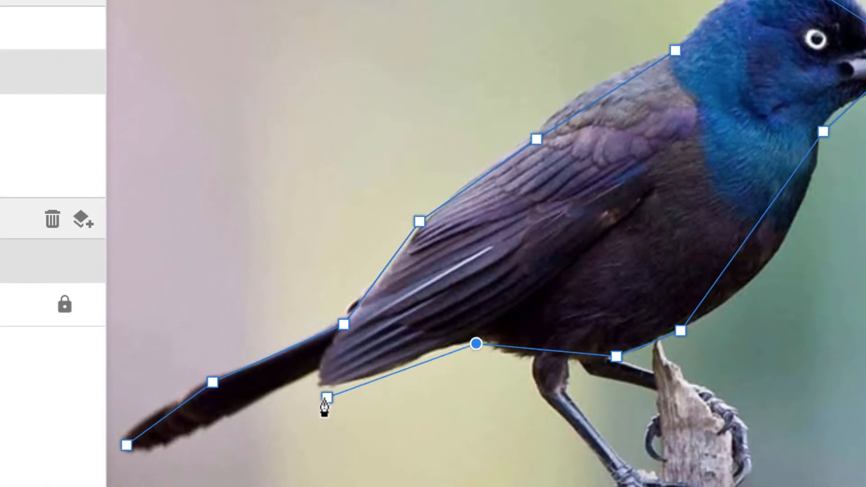
# - Trace the wing tip and the underside of the tail, and close the path at the starting point
pyautogui.click(131, 450)
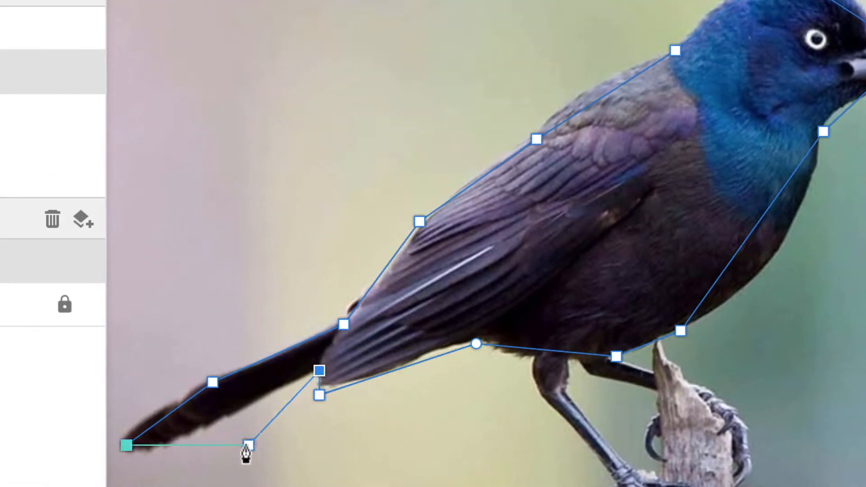
pyautogui.click(217, 424)
pyautogui.click(140, 434)
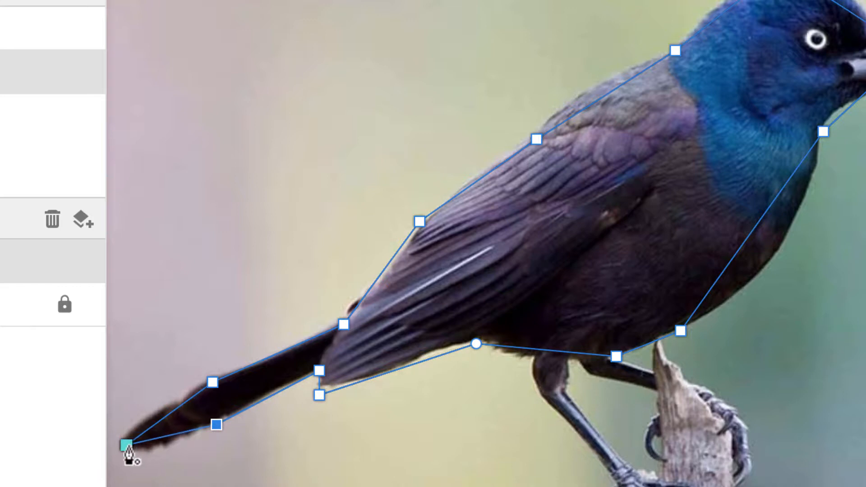
pyautogui.click(127, 446)
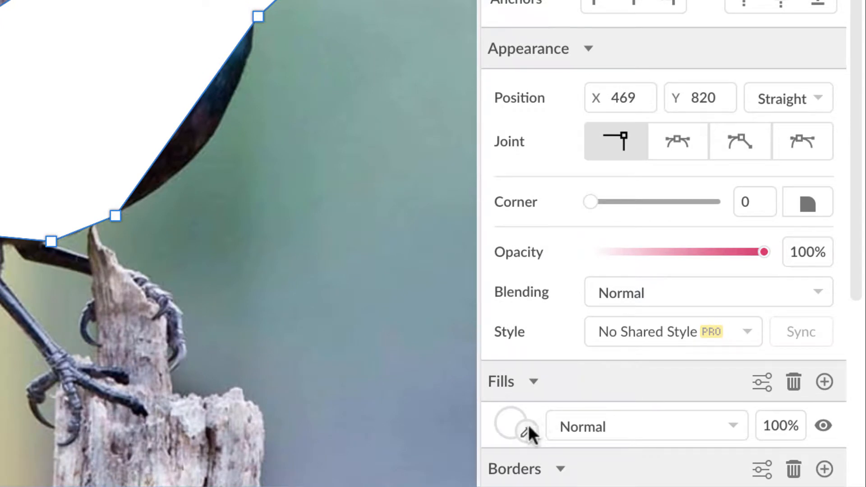
# - Set the bird outline's fill opacity to 50%
pyautogui.click(777, 425)
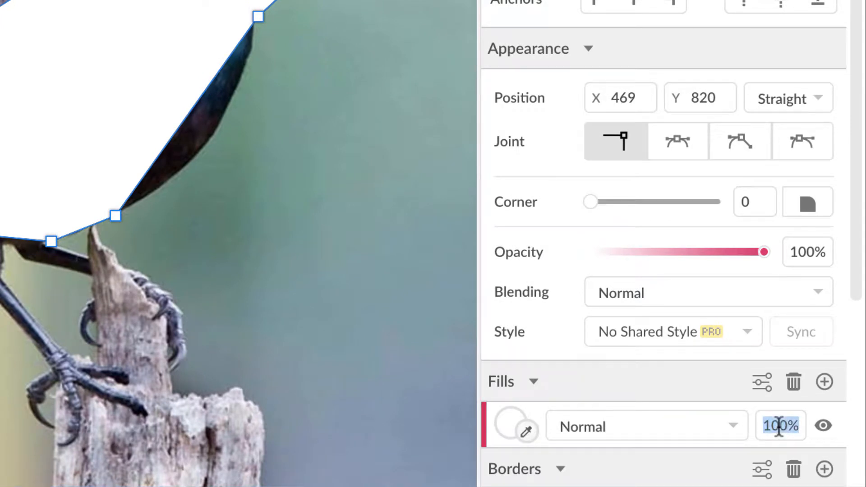
pyautogui.write('50')
pyautogui.press('Return')
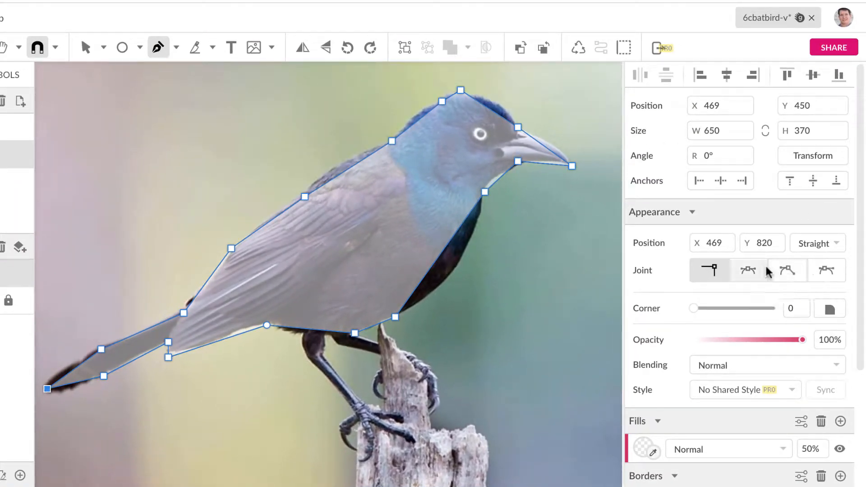
# - Change the tail-tip and top-of-head points to Mirrored joints and extend the head point's handles to round the crown
pyautogui.click(748, 271)
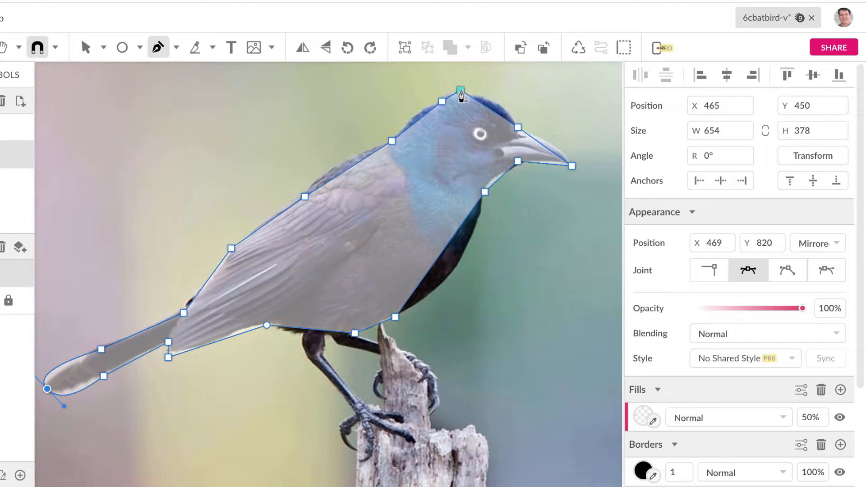
pyautogui.click(105, 48)
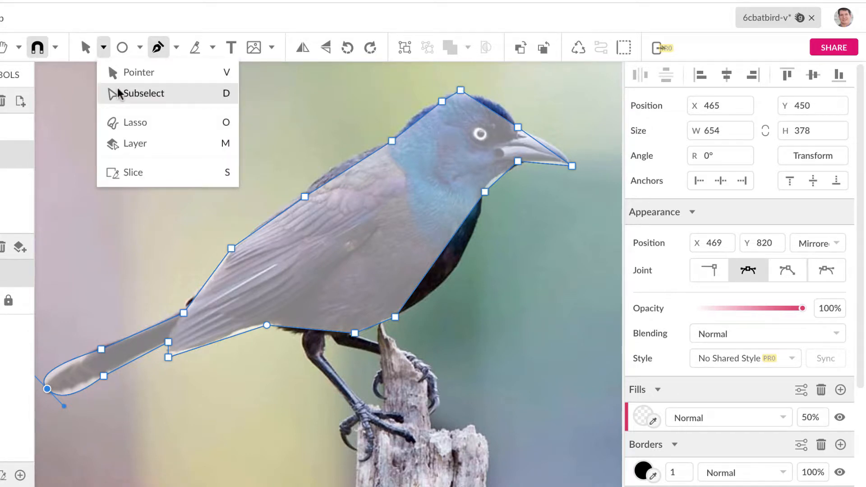
pyautogui.click(118, 91)
pyautogui.click(461, 91)
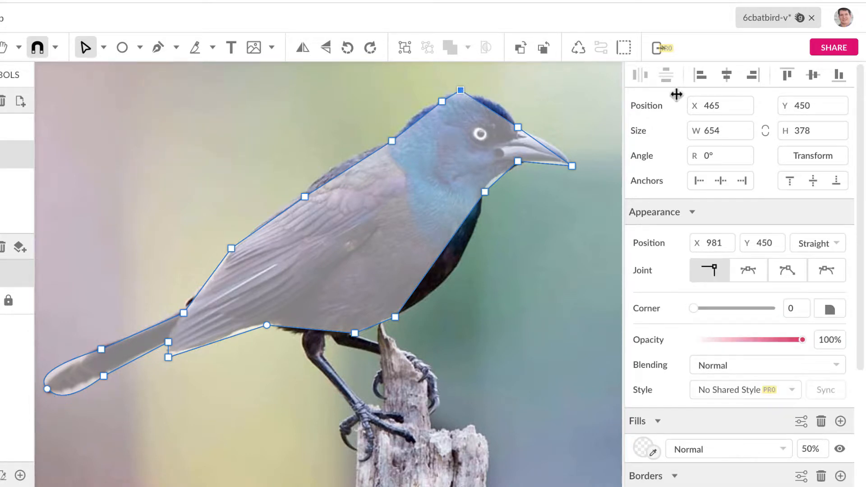
pyautogui.click(756, 270)
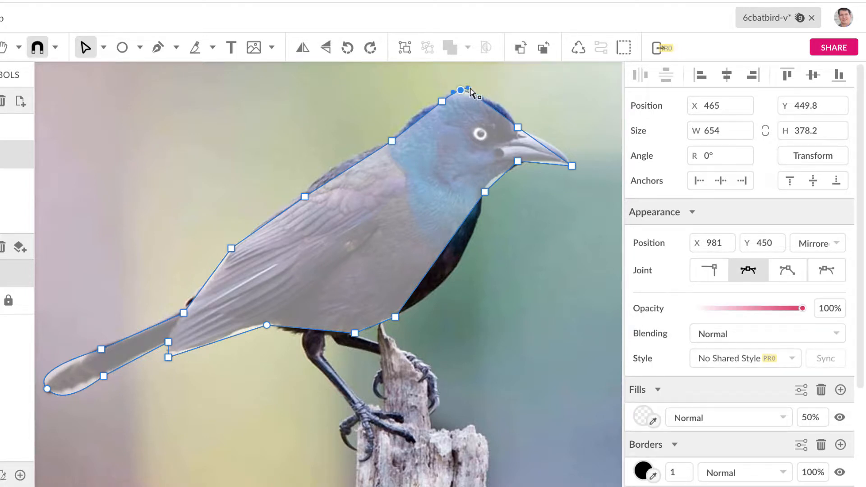
pyautogui.moveTo(475, 90); pyautogui.dragTo(492, 86)
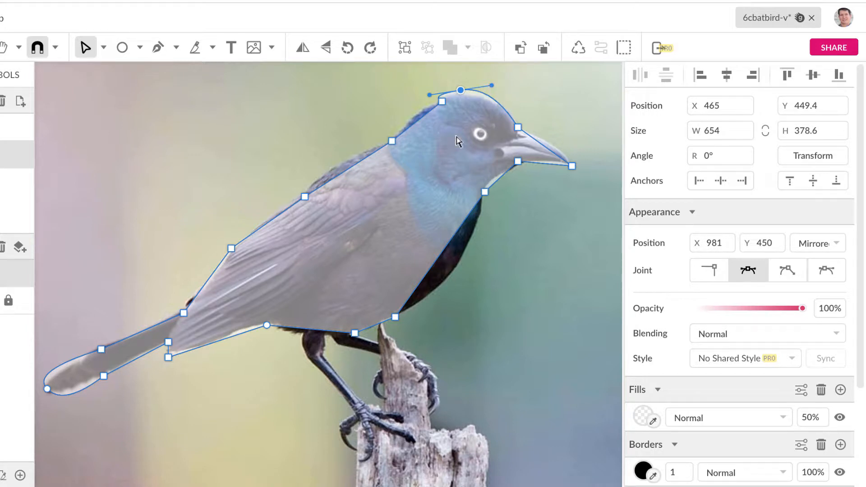
# - Change the point at the back of the head to a Disconnected joint and reshape the curve there to follow the photo
pyautogui.scroll(2, 458, 142)
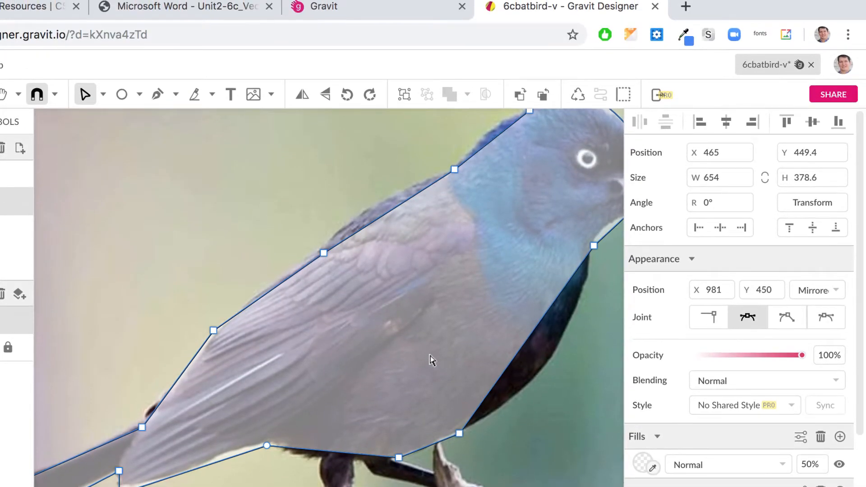
pyautogui.hscroll(4, 430, 313)
pyautogui.hscroll(2, 432, 360)
pyautogui.scroll(4, 432, 360)
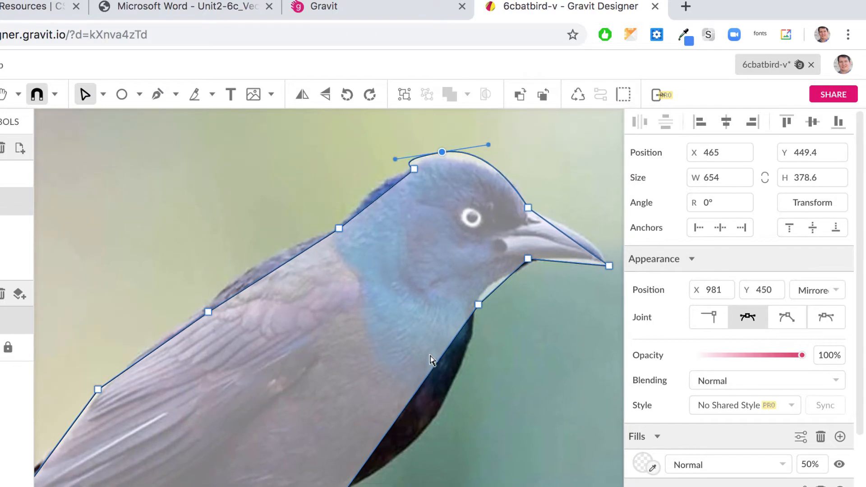
pyautogui.click(421, 184)
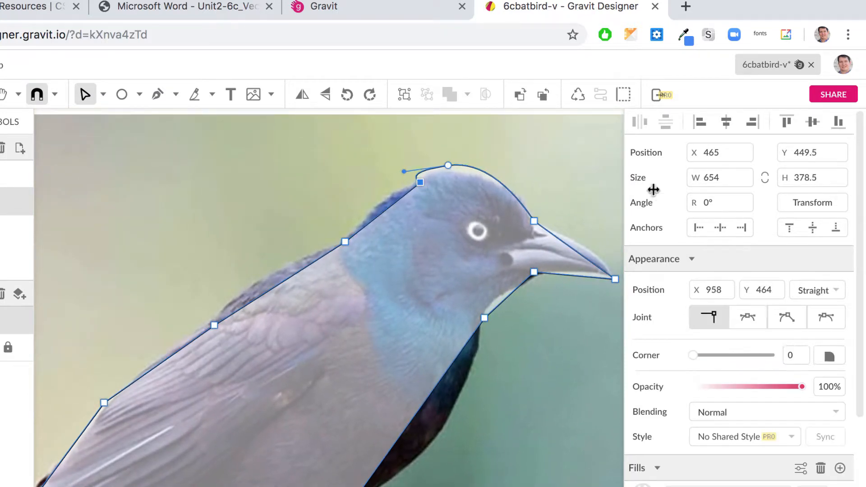
pyautogui.click(785, 316)
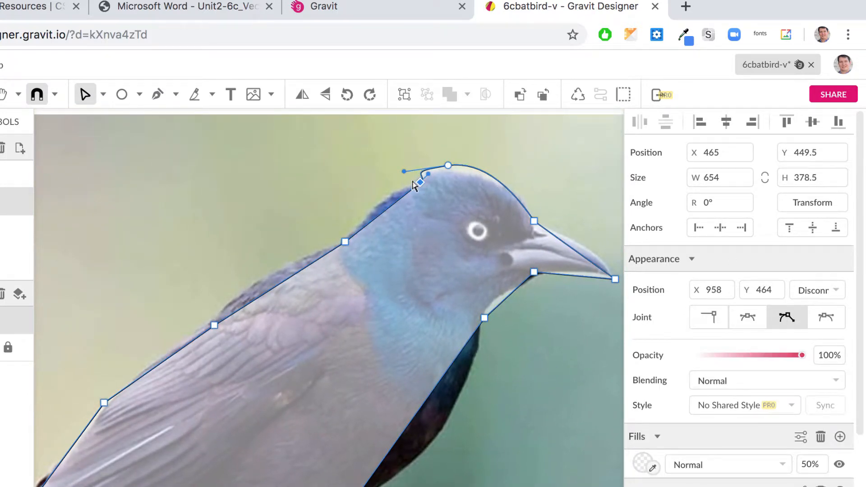
pyautogui.moveTo(405, 174); pyautogui.dragTo(388, 200)
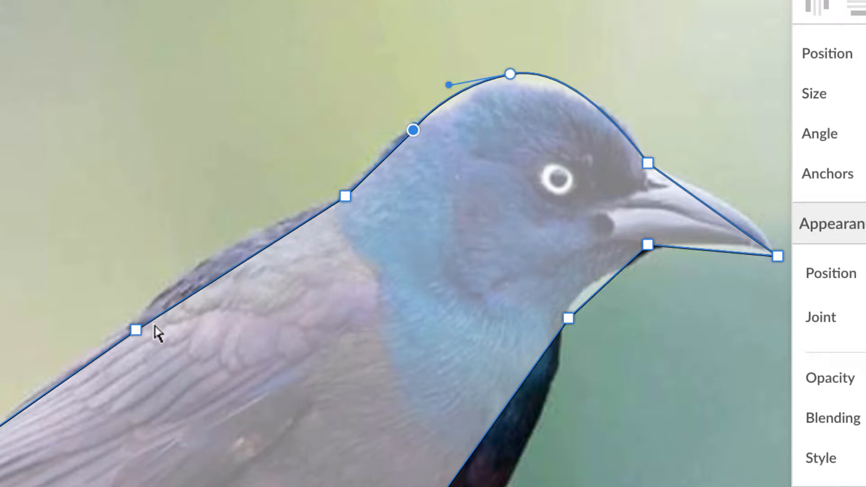
# - Convert the mid-back point to a curved joint and pull its handle outward so the outline follows the bird's upper back
pyautogui.click(136, 330)
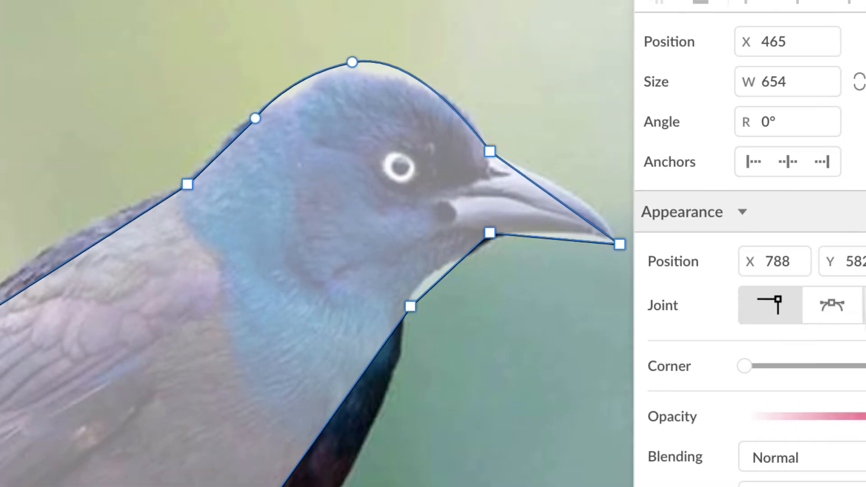
pyautogui.click(773, 293)
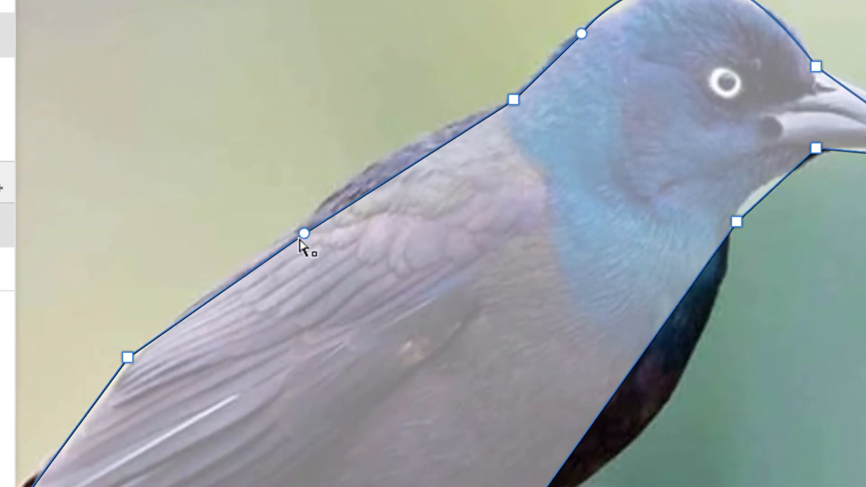
pyautogui.moveTo(304, 233); pyautogui.dragTo(345, 160)
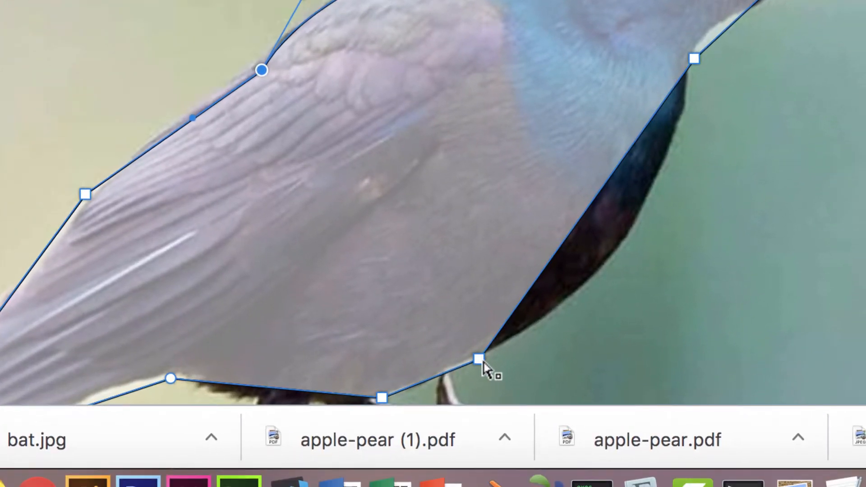
# - Change the lower-belly point to a Disconnected joint and extend its front handle so the outline follows the bird's breast
pyautogui.click(478, 359)
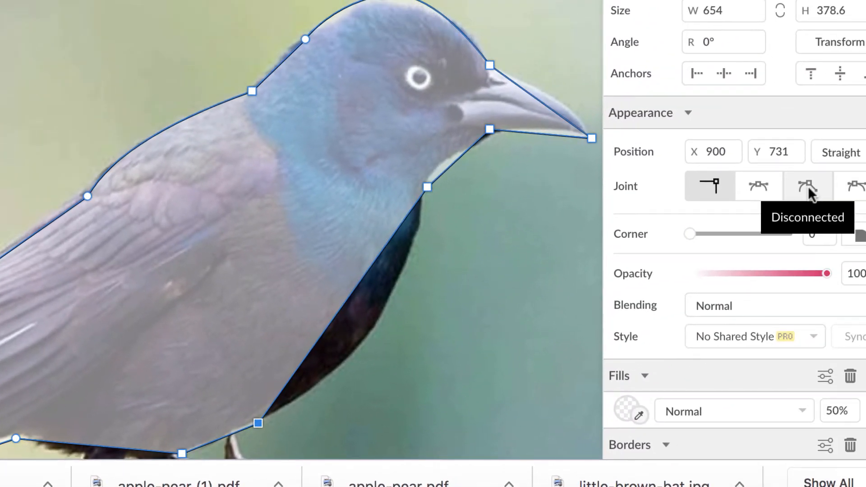
pyautogui.click(807, 187)
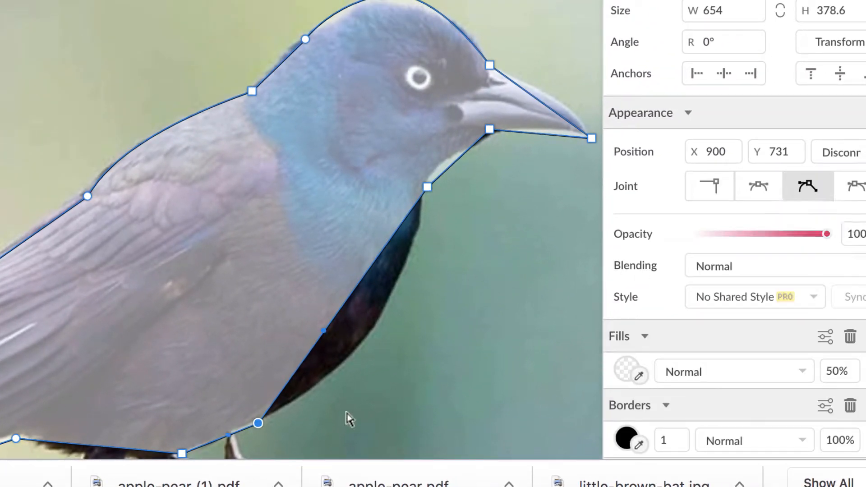
pyautogui.click(428, 188)
pyautogui.click(258, 424)
pyautogui.moveTo(323, 331); pyautogui.dragTo(391, 368)
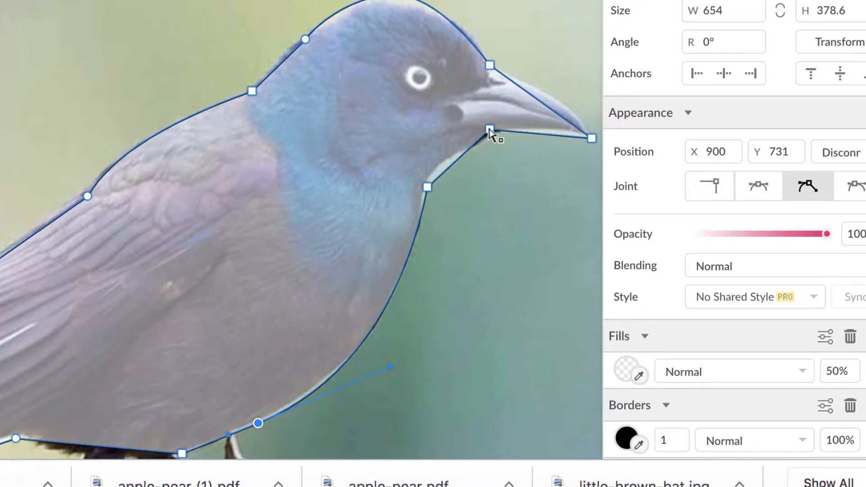
# - Change the beak-tip point to a Disconnected joint, curve both beak edges, and reposition the point at the beak's lower base to match the photo
pyautogui.moveTo(490, 131); pyautogui.dragTo(497, 134)
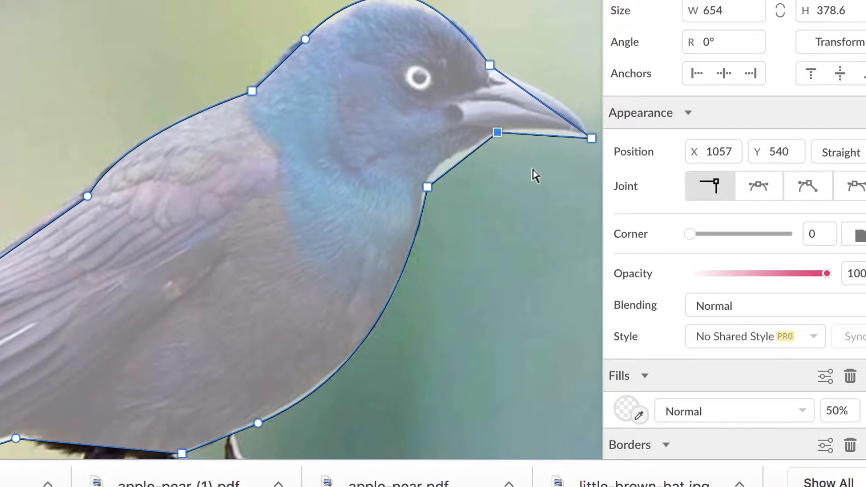
pyautogui.hscroll(2, 533, 171)
pyautogui.click(551, 134)
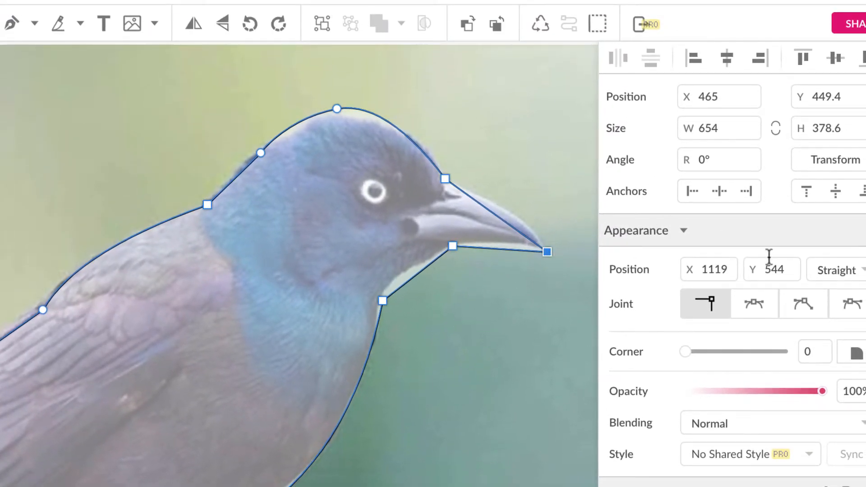
pyautogui.click(803, 303)
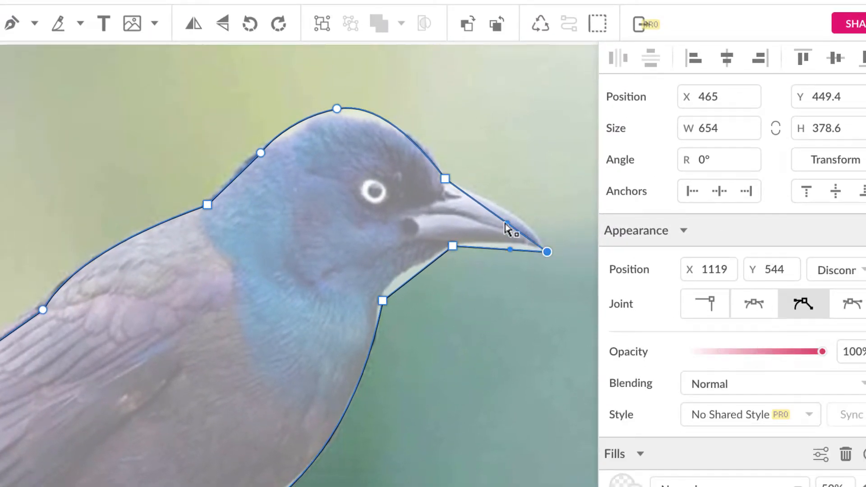
pyautogui.moveTo(505, 224); pyautogui.dragTo(517, 205)
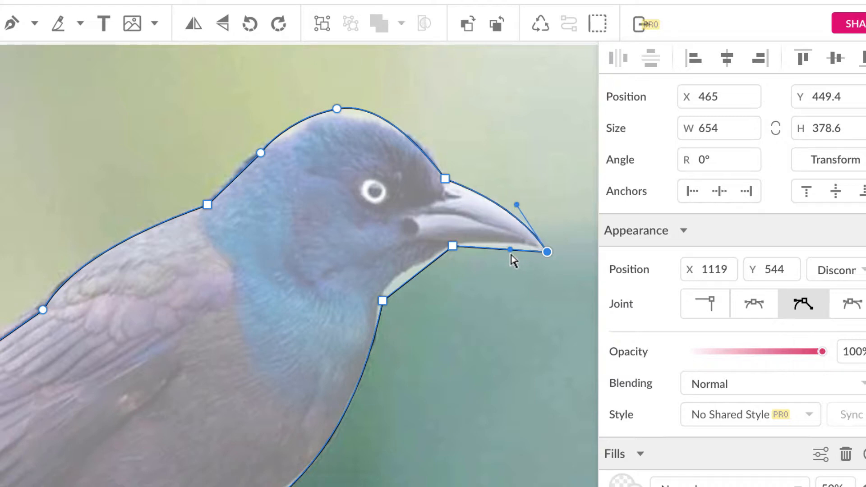
pyautogui.moveTo(509, 250); pyautogui.dragTo(508, 235)
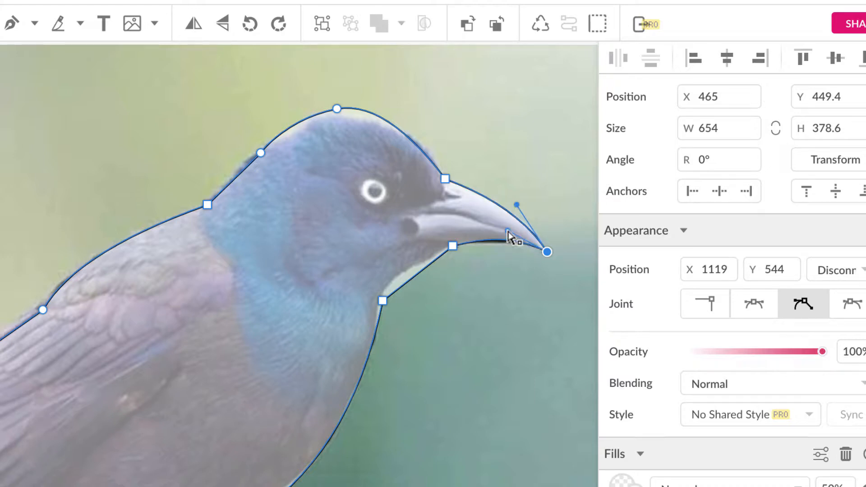
pyautogui.click(452, 246)
pyautogui.moveTo(451, 247); pyautogui.dragTo(441, 249)
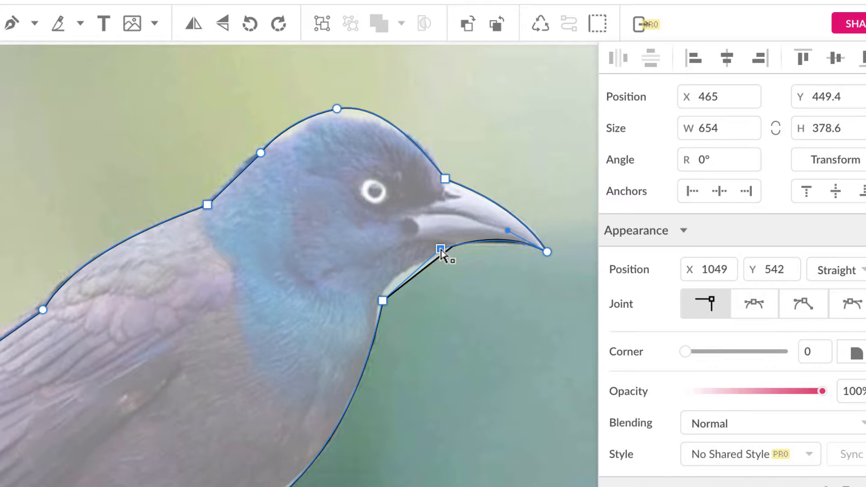
# - Move the throat point onto the photo's contour, change it to a Mirrored joint and angle its handles along the neck
pyautogui.click(384, 299)
pyautogui.moveTo(385, 298); pyautogui.dragTo(382, 292)
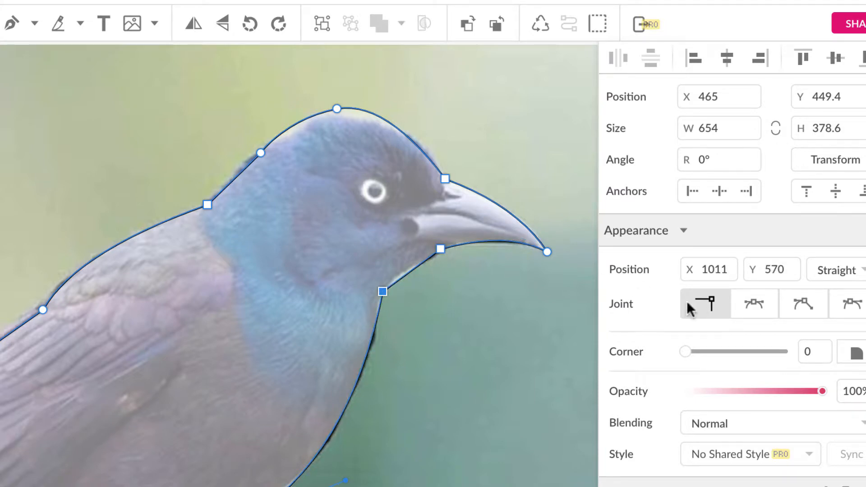
pyautogui.click(752, 309)
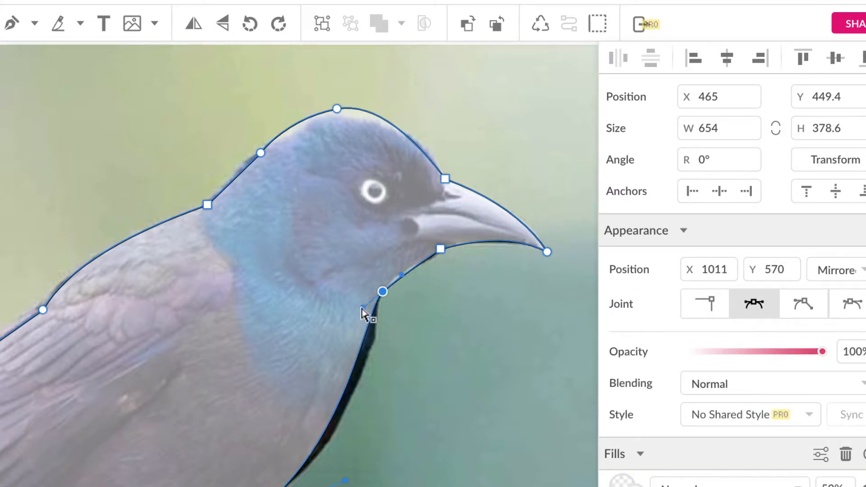
pyautogui.moveTo(363, 309); pyautogui.dragTo(376, 324)
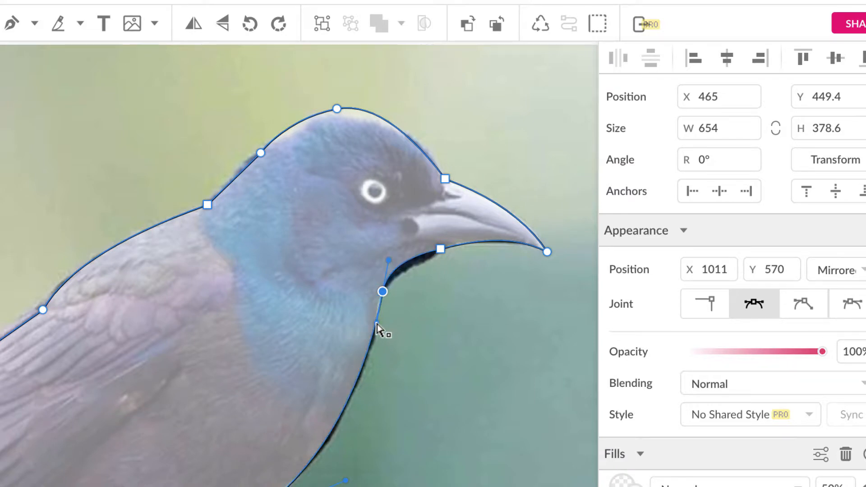
pyautogui.moveTo(389, 262); pyautogui.dragTo(388, 269)
# - Reposition the lower wing-tip, lower-back and rear-belly points so the outline fits the edges of the bird photo
pyautogui.hscroll(-5, 306, 363)
pyautogui.hscroll(-4, 304, 358)
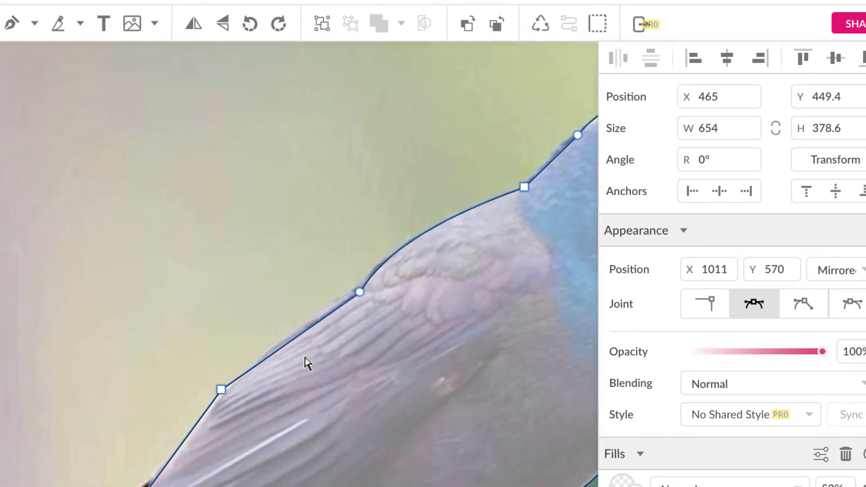
pyautogui.scroll(-4, 305, 358)
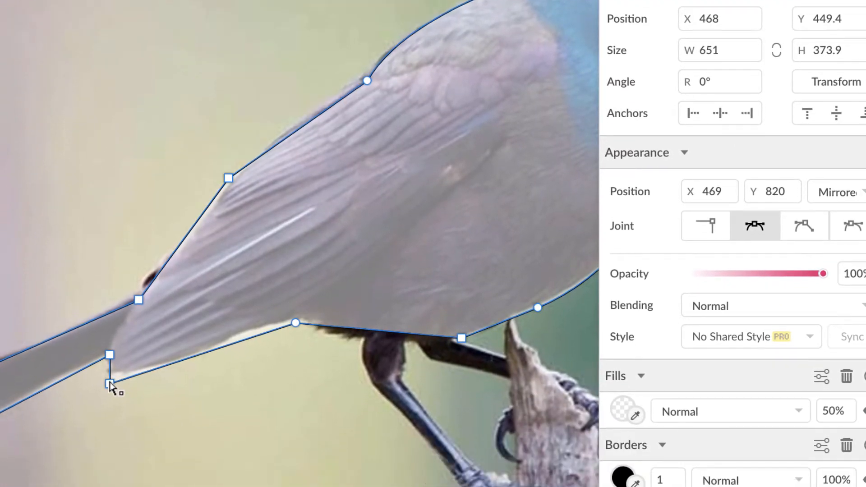
pyautogui.moveTo(109, 461); pyautogui.dragTo(108, 449)
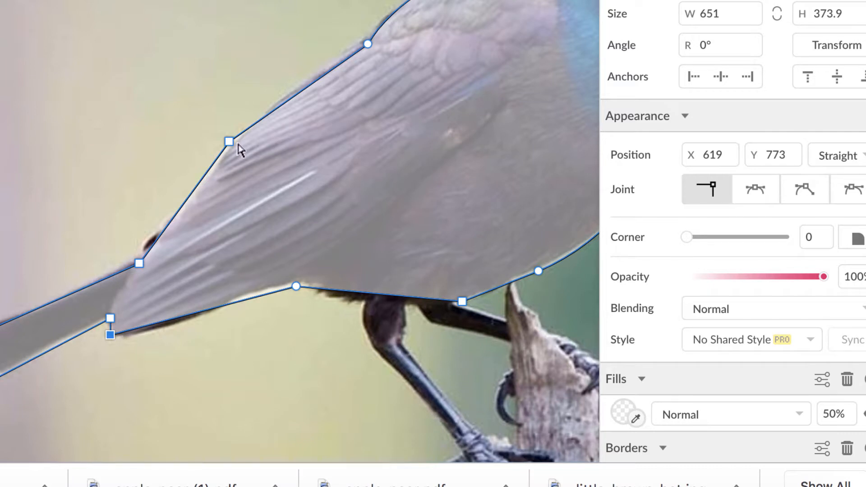
pyautogui.moveTo(229, 141); pyautogui.dragTo(244, 136)
pyautogui.hscroll(10, 248, 276)
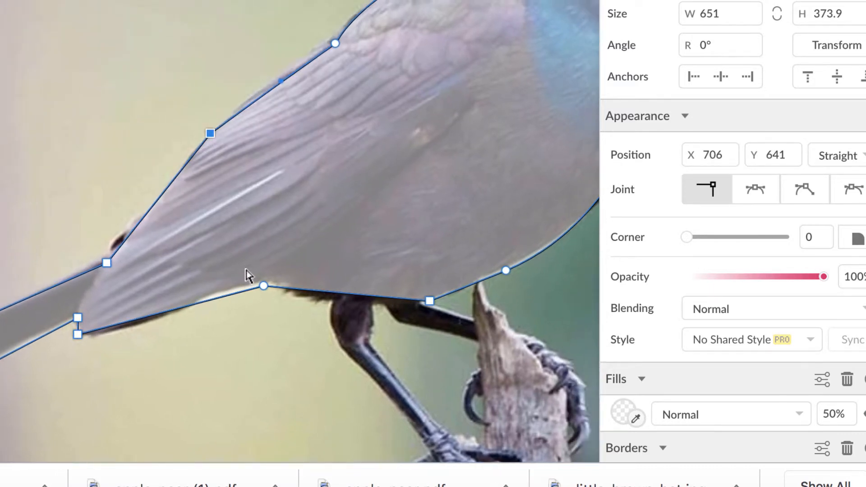
pyautogui.hscroll(2, 247, 276)
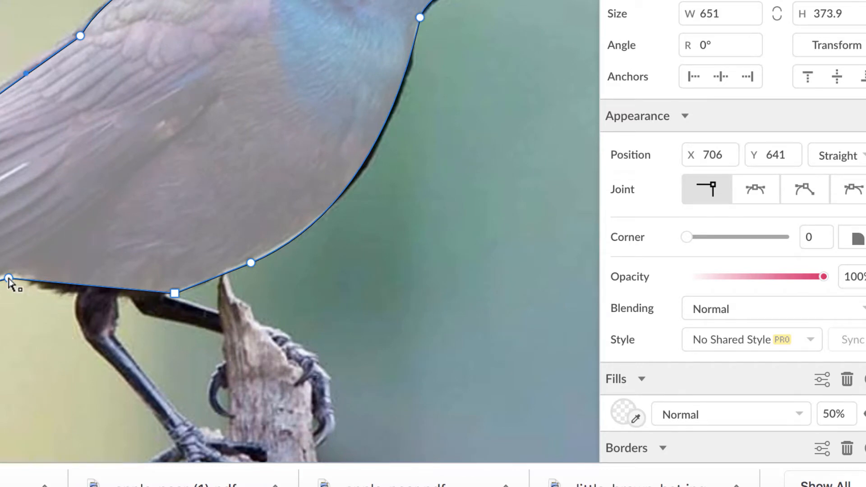
pyautogui.moveTo(8, 278); pyautogui.dragTo(10, 270)
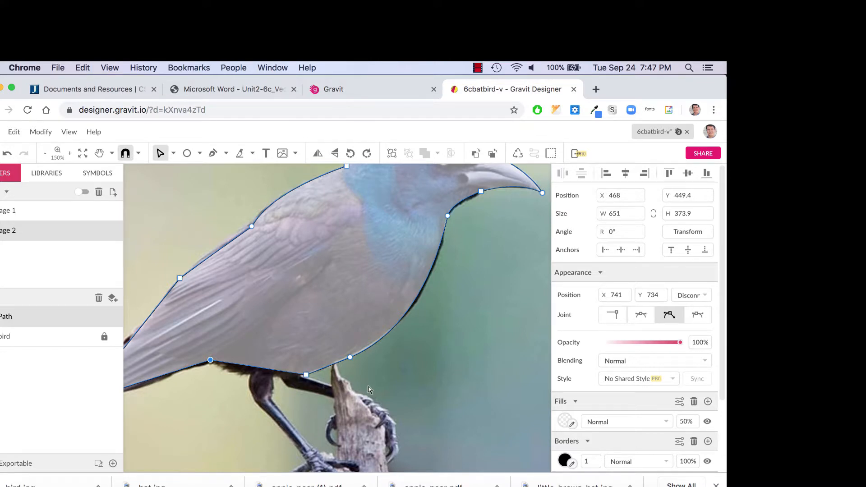
# - Fill the bird outline with solid dark blue #131355 at 100% opacity
pyautogui.scroll(-6, 369, 388)
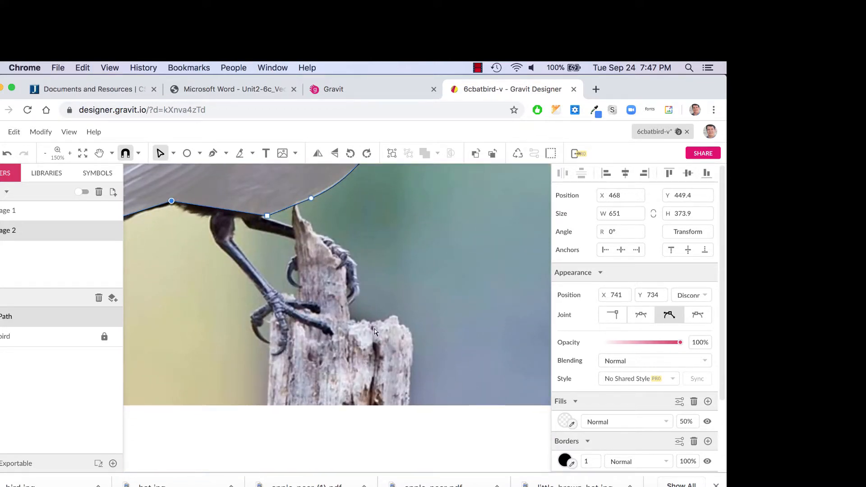
pyautogui.scroll(6, 374, 332)
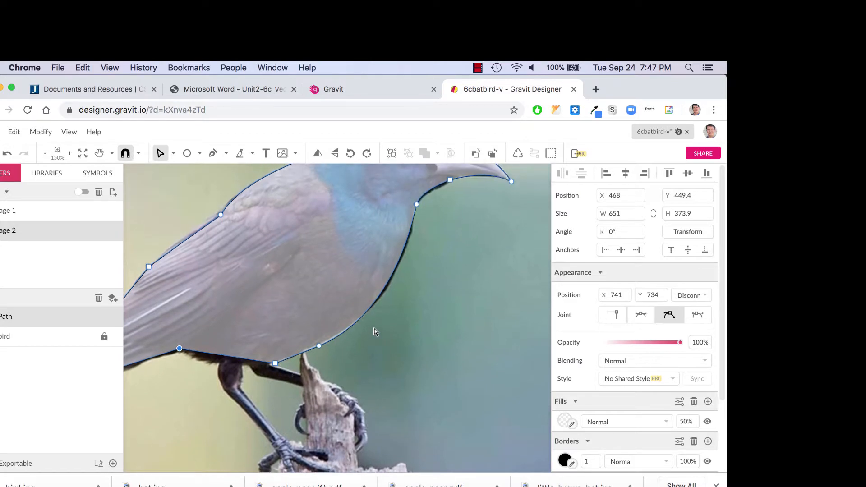
pyautogui.press('super+minus')
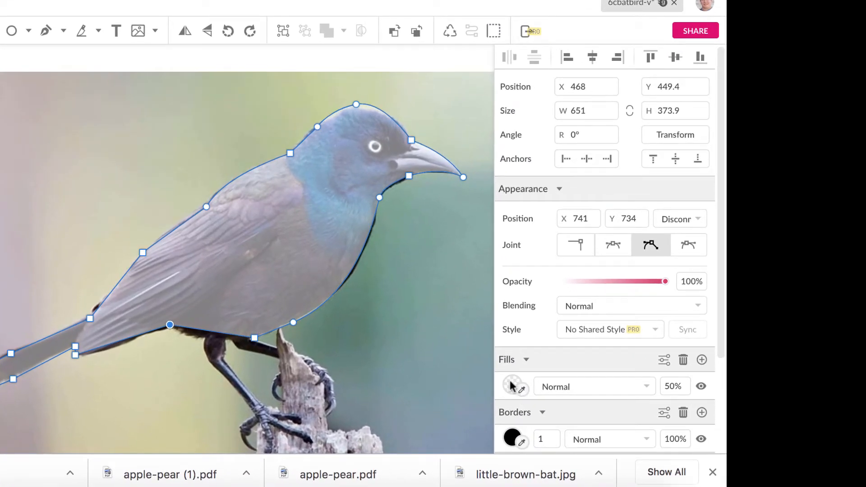
pyautogui.click(514, 386)
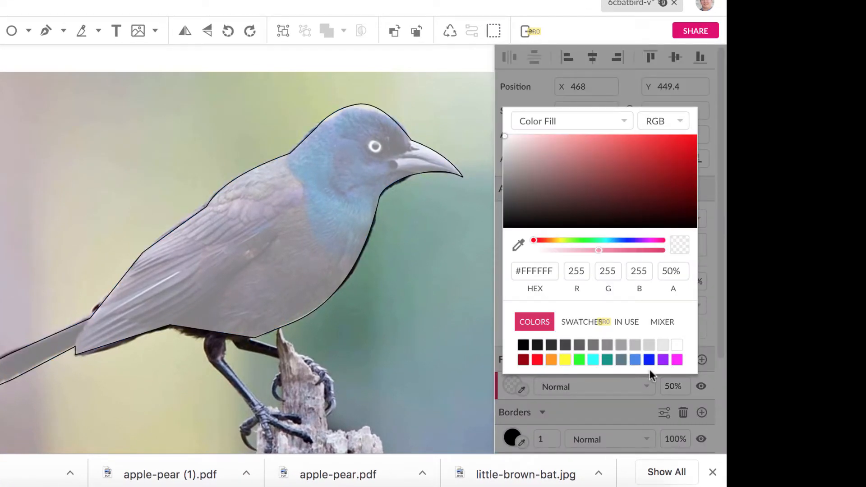
pyautogui.click(649, 360)
pyautogui.click(652, 197)
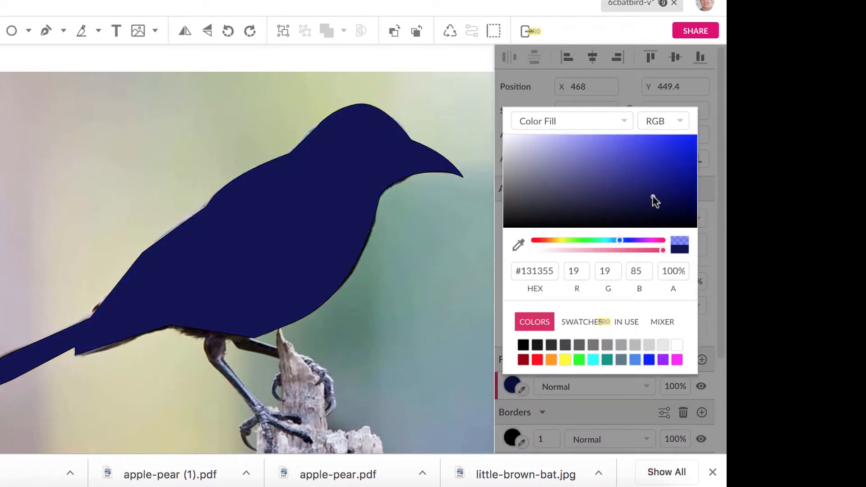
# - Draw an ellipse about 22 by 24 on the bird's head as the eye and fill it with pale #EDEDF7
pyautogui.click(10, 31)
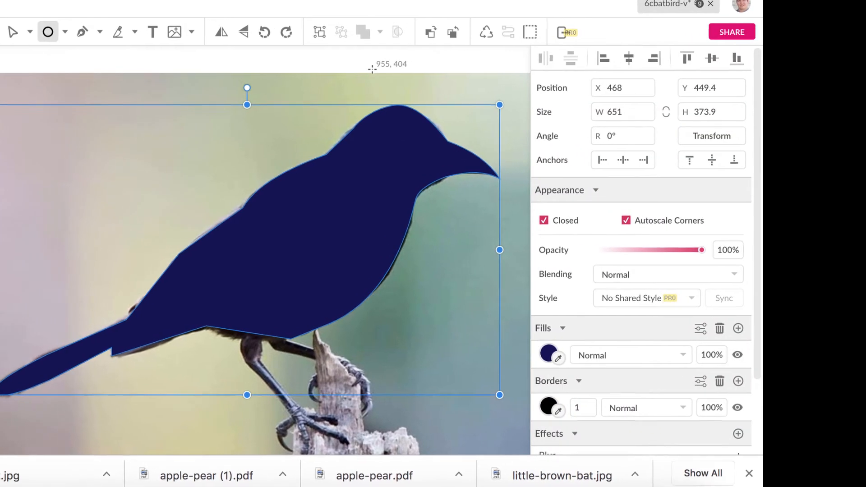
pyautogui.moveTo(420, 130); pyautogui.dragTo(436, 148)
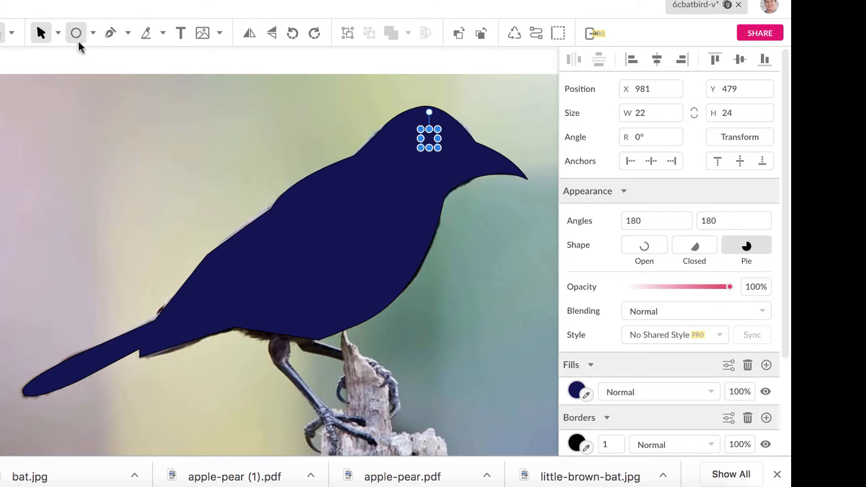
pyautogui.click(577, 389)
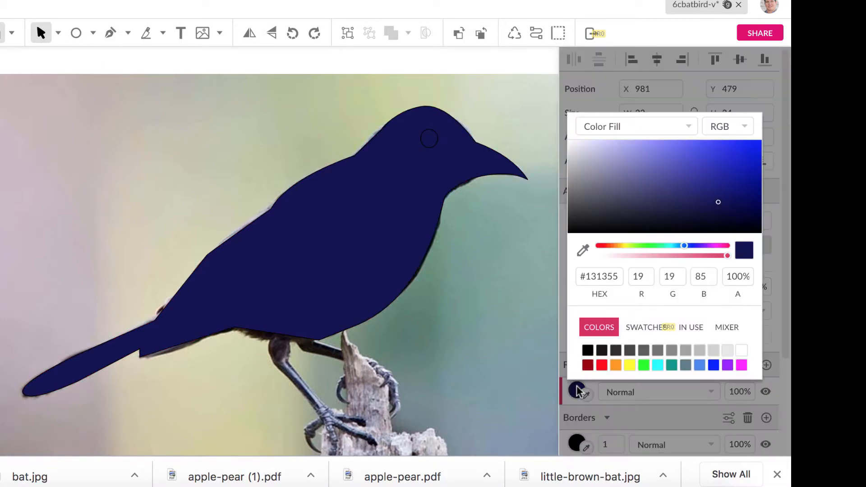
pyautogui.click(574, 143)
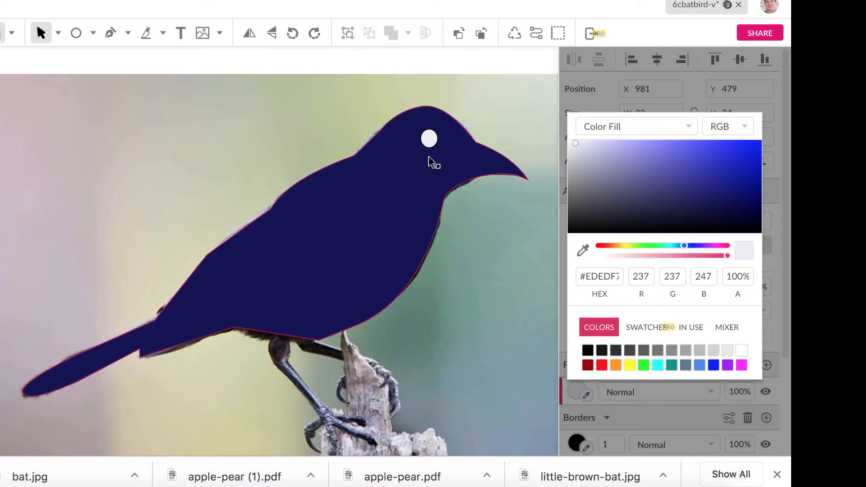
# - Draw a pupil circle about 8 by 8 inside the eye and fill it with black #000000
pyautogui.press('super+plus')
pyautogui.press('super+plus')
pyautogui.press('super+plus')
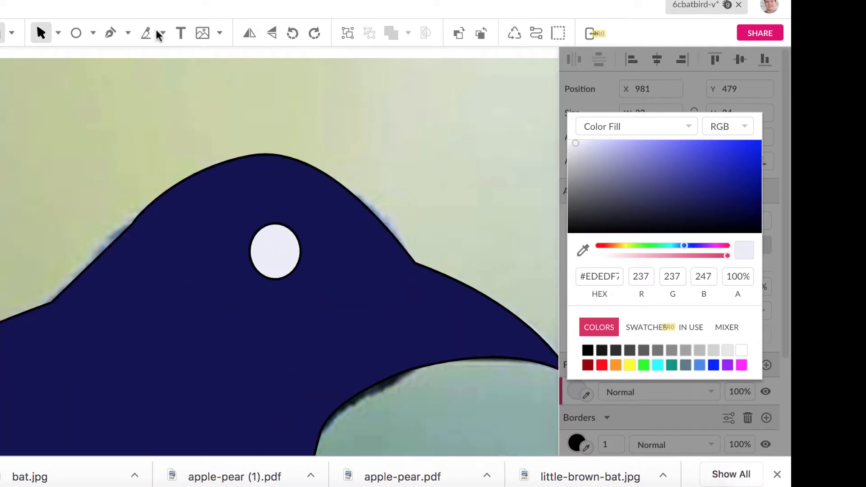
pyautogui.click(75, 33)
pyautogui.moveTo(264, 242); pyautogui.dragTo(282, 261)
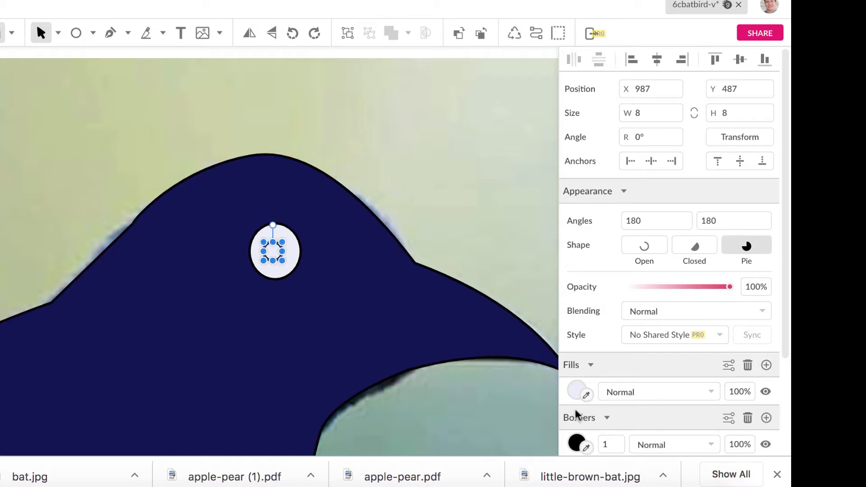
pyautogui.click(577, 389)
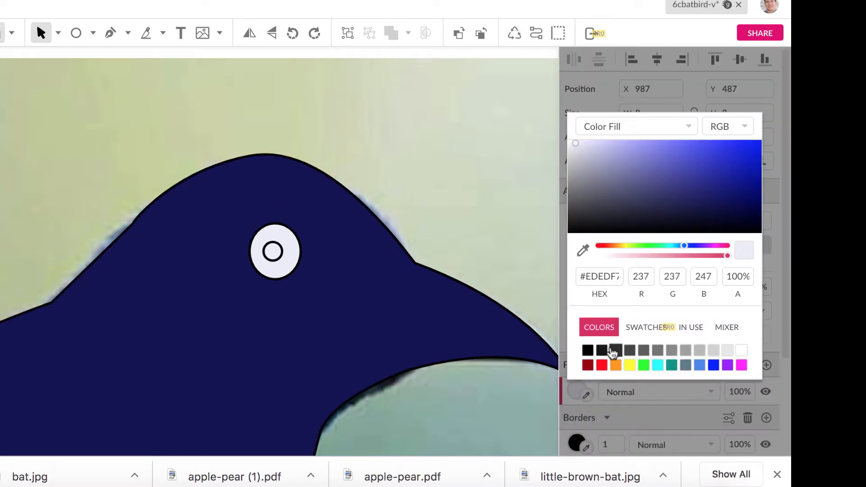
pyautogui.click(587, 351)
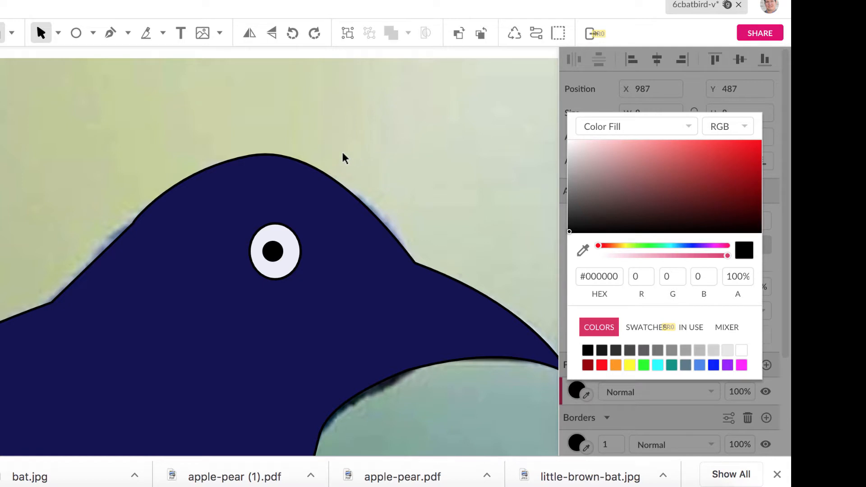
# - Hide the bird photo layer so only the vector drawing is displayed
pyautogui.press('super+plus')
pyautogui.press('super+minus')
pyautogui.press('super+minus')
pyautogui.press('super+minus')
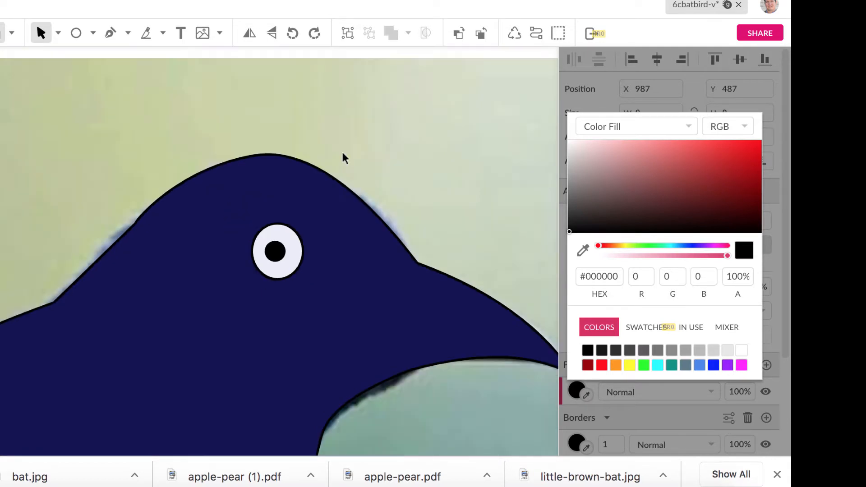
pyautogui.scroll(5, 344, 158)
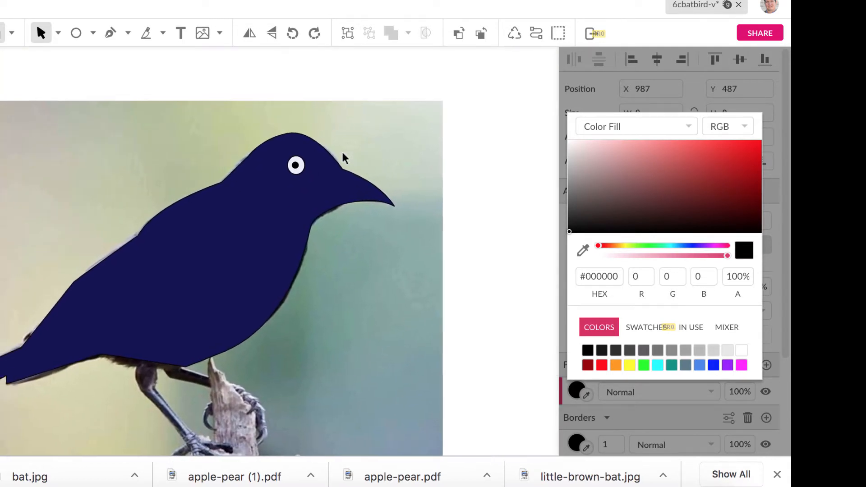
pyautogui.hscroll(-3, 342, 155)
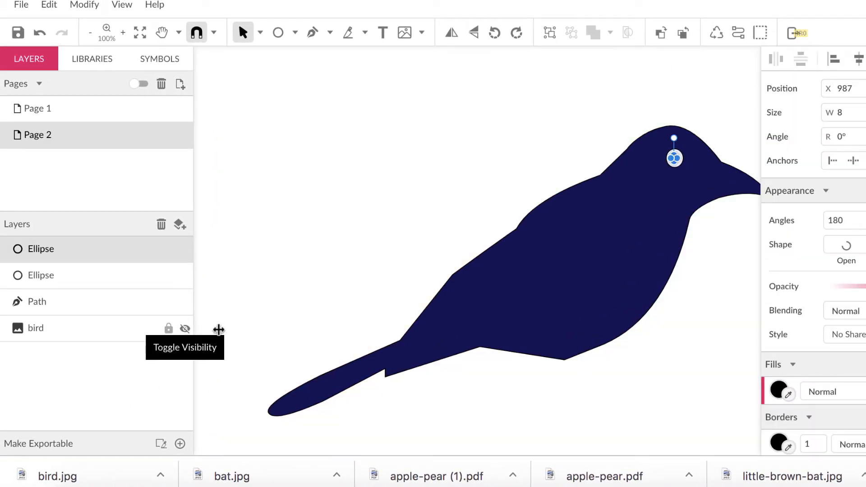
pyautogui.hscroll(5, 363, 352)
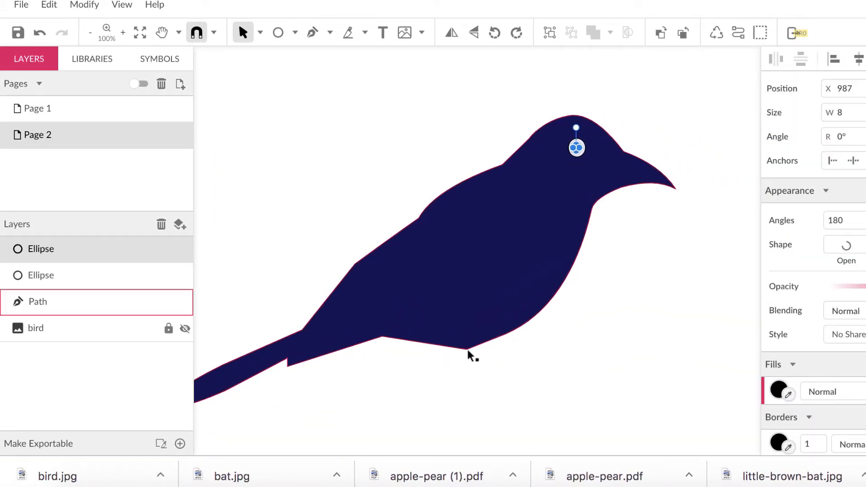
# - Select the bird body path and save the design with the finished bird drawing
pyautogui.click(468, 353)
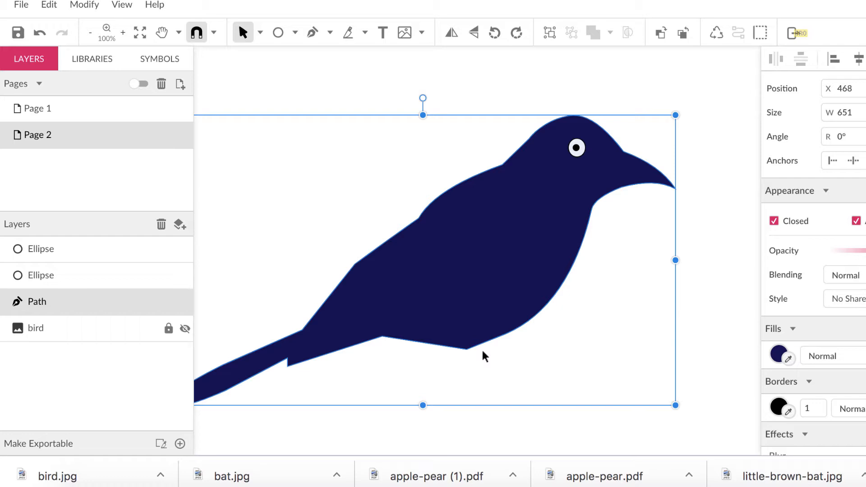
pyautogui.hscroll(-2, 435, 348)
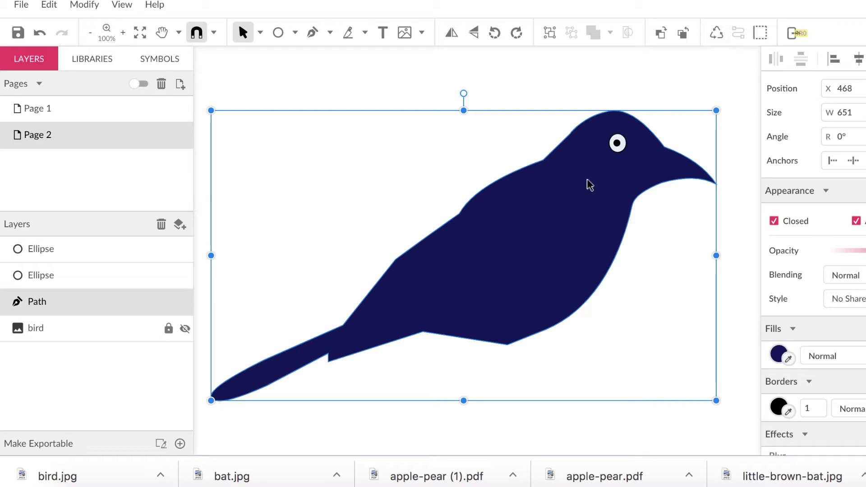
pyautogui.click(18, 35)
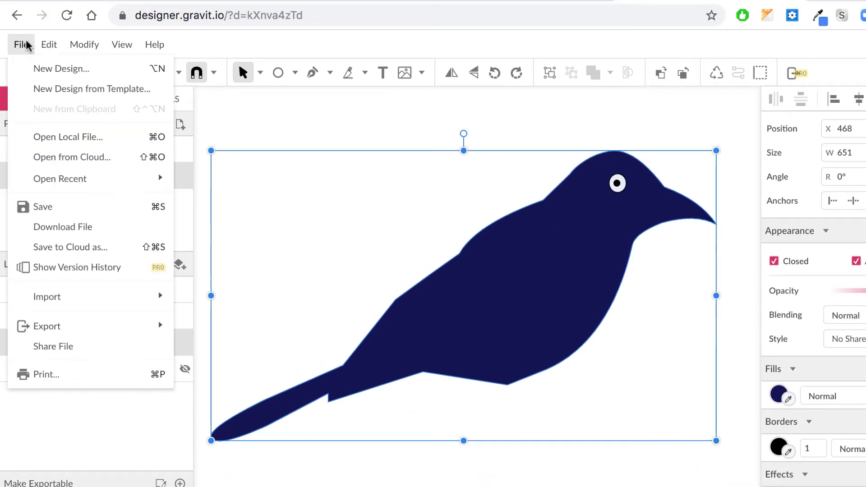
pyautogui.click(51, 206)
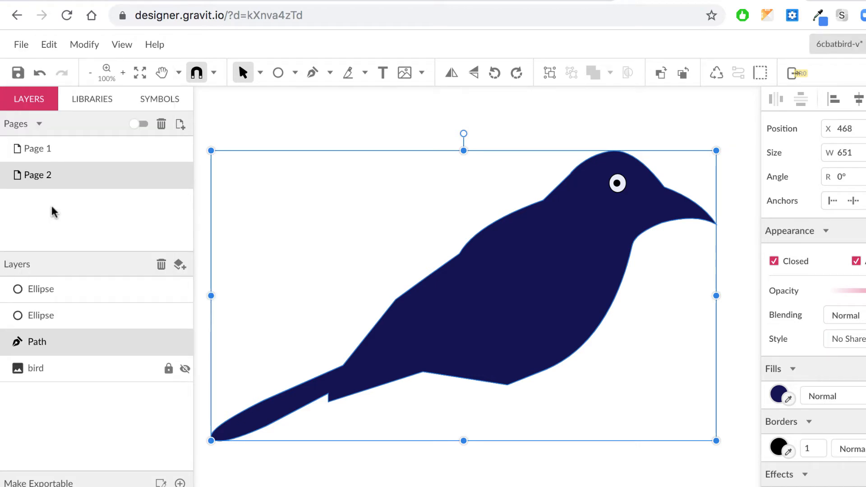
# - Open Page 1 and view the bat scene with its gradient sky and crescent moon
pyautogui.click(84, 149)
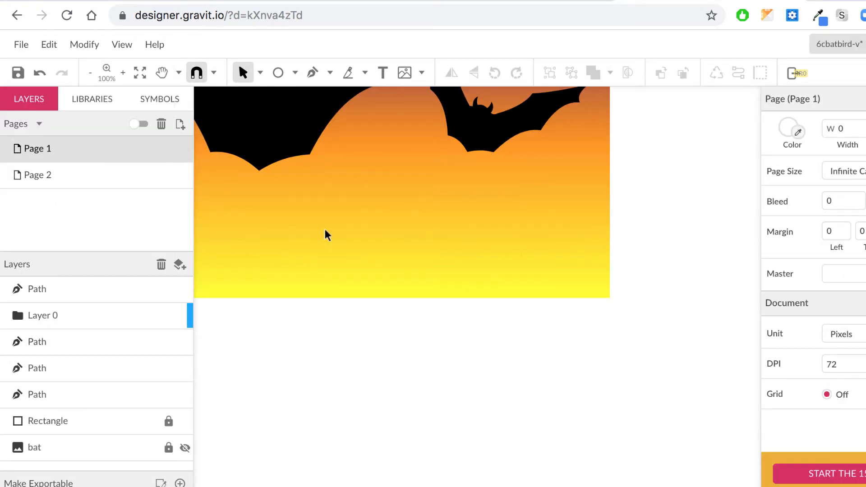
pyautogui.hscroll(-2, 324, 230)
pyautogui.scroll(3, 325, 230)
pyautogui.scroll(2, 325, 235)
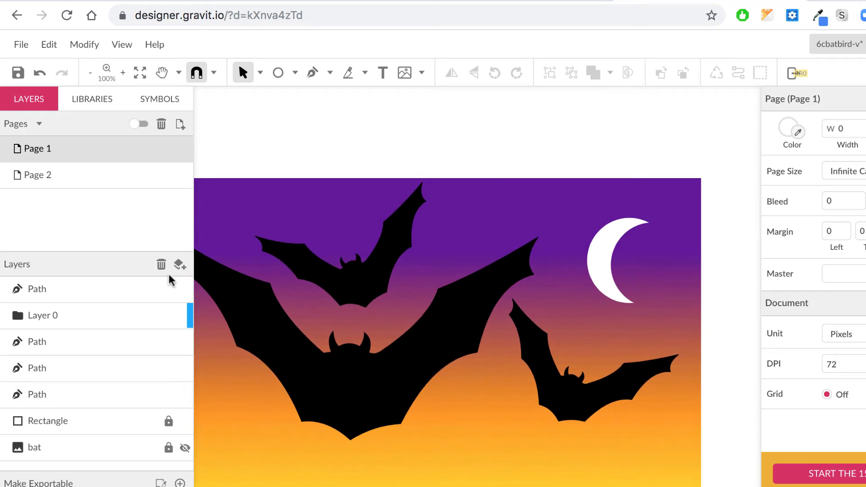
# - Go back to Page 2 and move the bird body path up and to the left, to about X 308
pyautogui.click(99, 179)
pyautogui.scroll(-3, 323, 235)
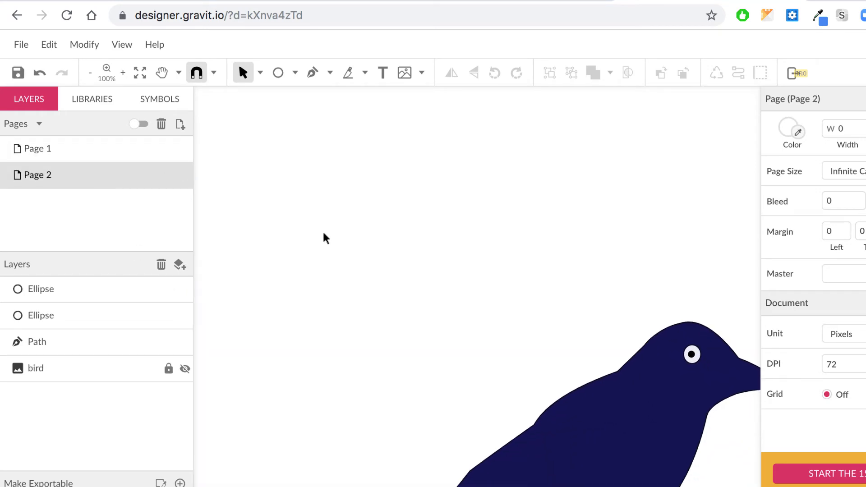
pyautogui.moveTo(624, 409); pyautogui.dragTo(502, 173)
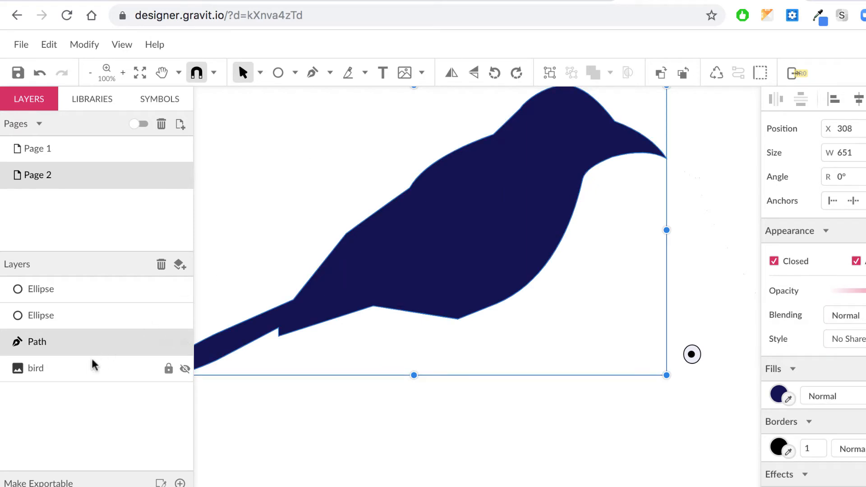
# - Switch between the two pages of the design, ending on the bat scene on Page 1
pyautogui.click(126, 149)
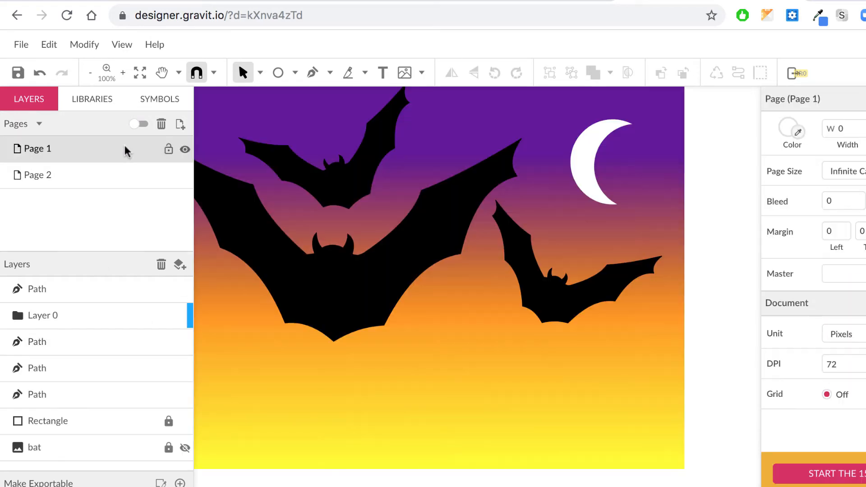
pyautogui.click(123, 173)
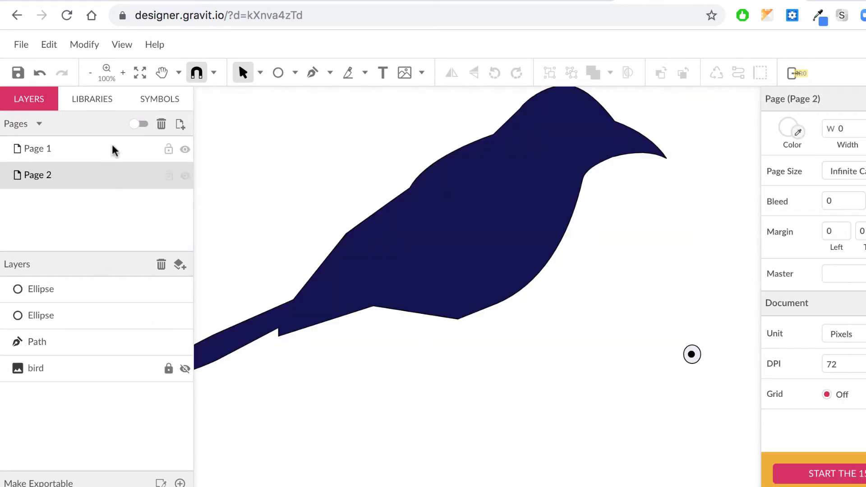
pyautogui.click(113, 148)
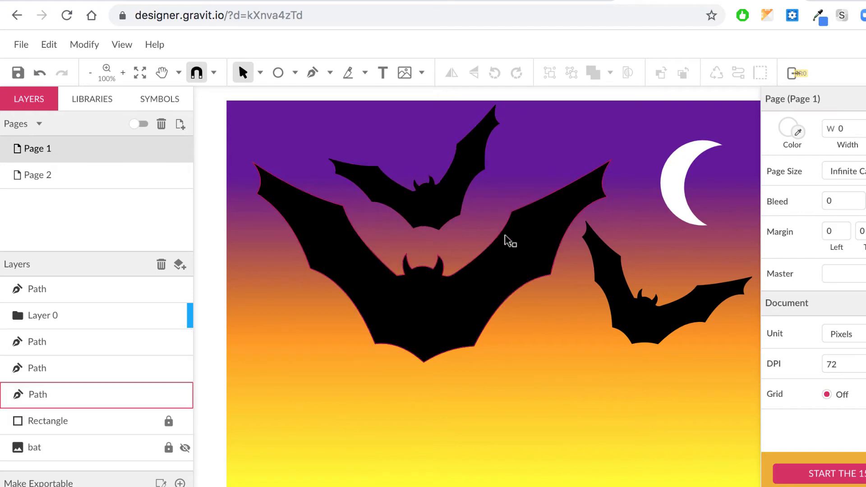
pyautogui.scroll(1, 518, 210)
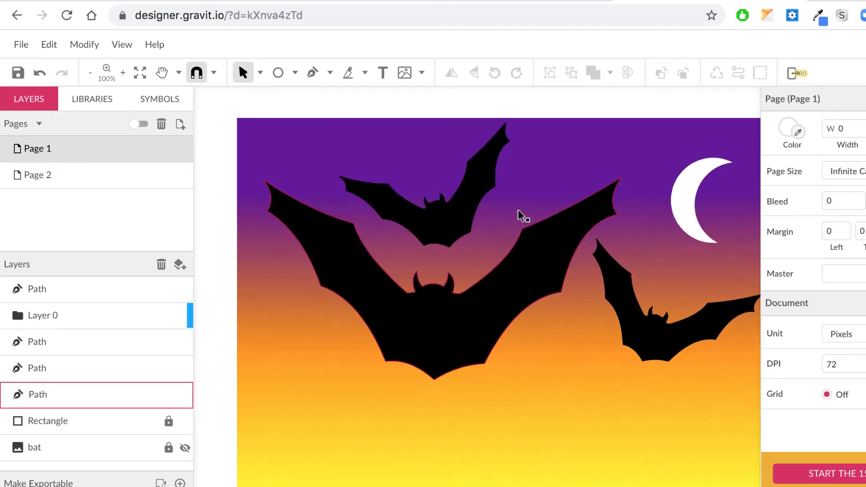
pyautogui.hscroll(2, 518, 211)
pyautogui.scroll(-1, 518, 211)
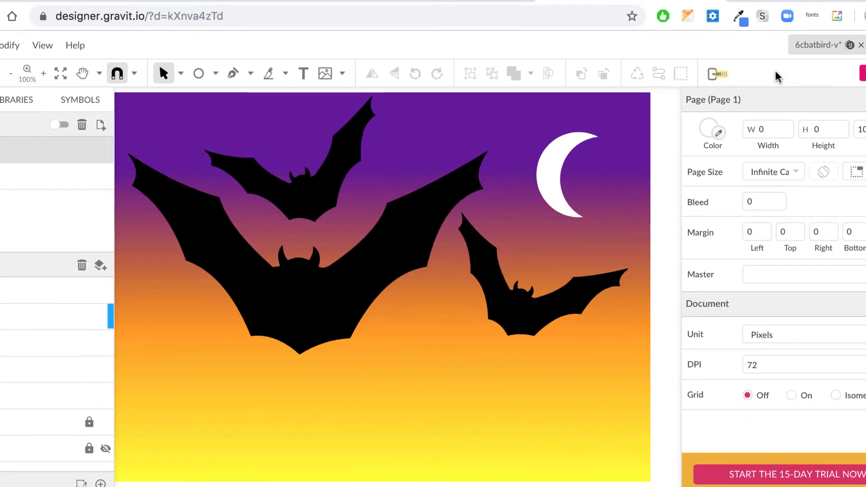
# - Open the sharing options for the design file and copy its share link
pyautogui.click(834, 74)
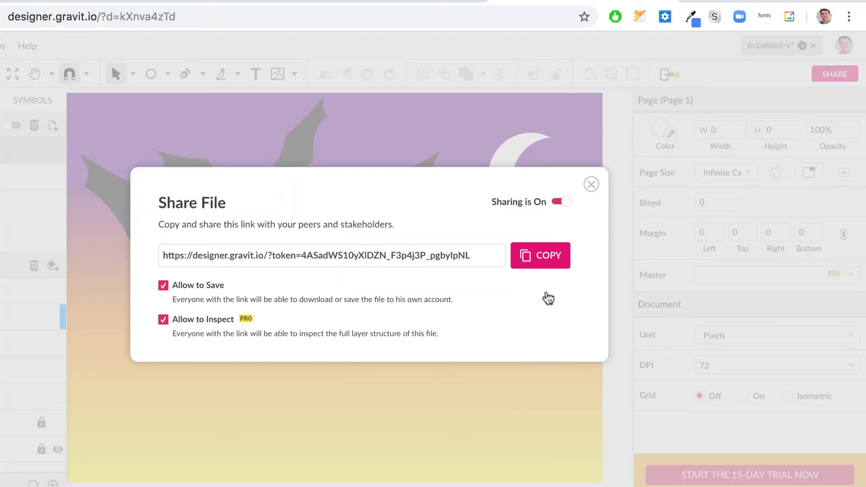
pyautogui.click(550, 258)
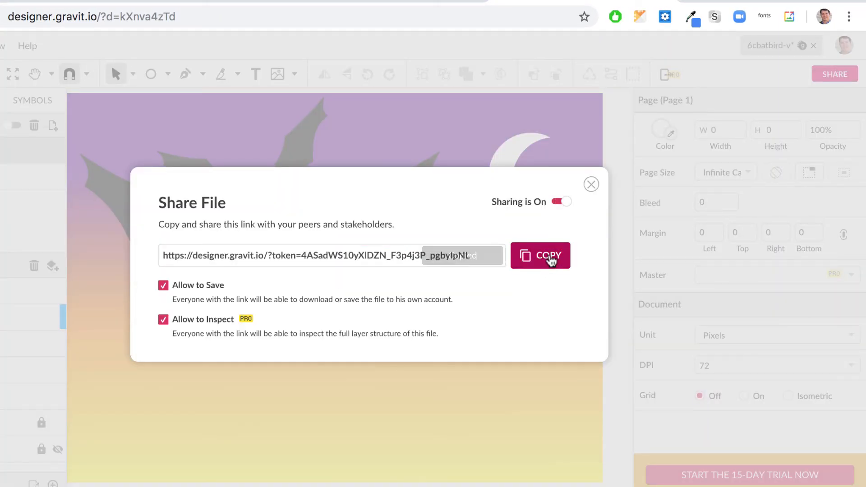
# - Switch to the course website and open the Unit 2 assignment "6c - GravitTracing - Bat-Bird" from the Coursework list
pyautogui.click(46, 1)
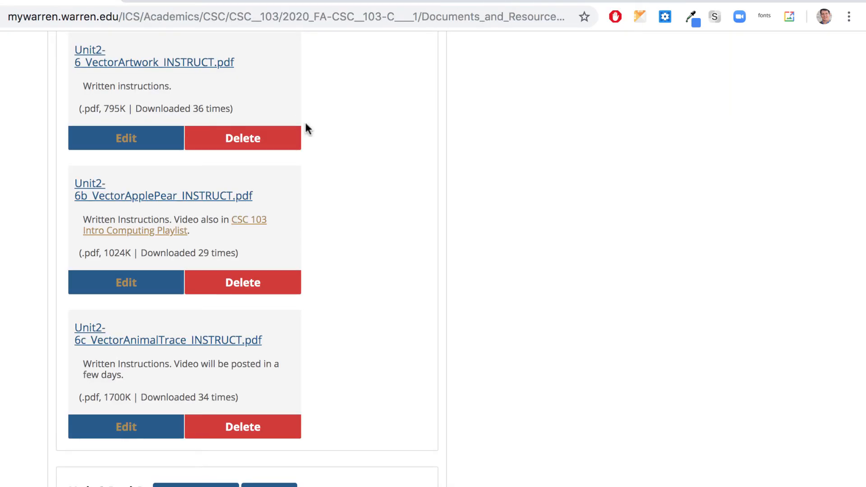
pyautogui.scroll(15, 308, 126)
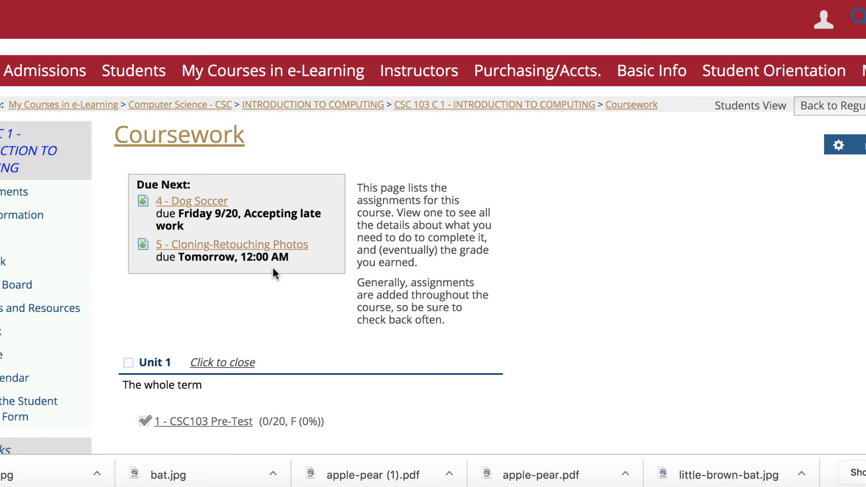
pyautogui.scroll(-8, 210, 310)
pyautogui.scroll(-11, 272, 267)
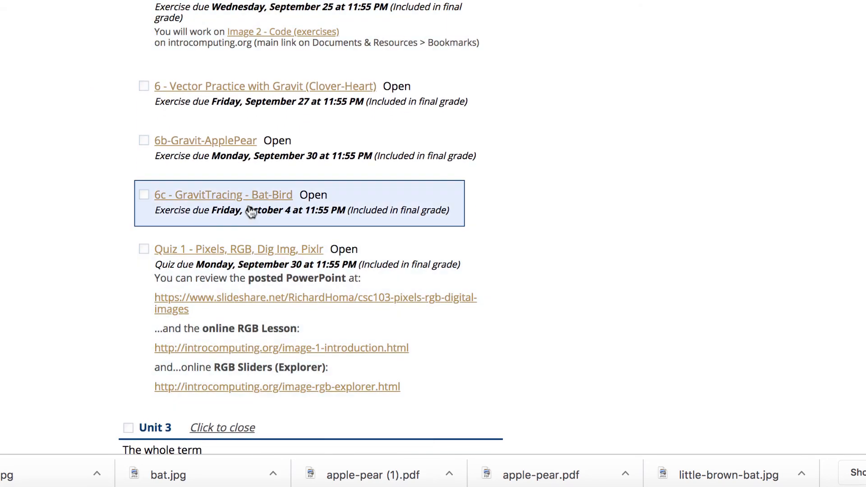
pyautogui.click(216, 199)
# - Add a comment to the assignment with the copied share link and its token as a hyperlink, set its target to New window, and save it
pyautogui.click(203, 289)
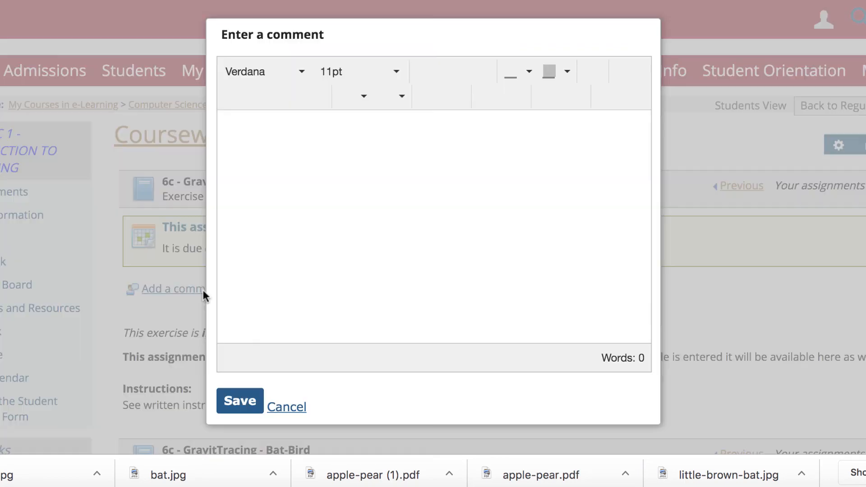
pyautogui.click(428, 97)
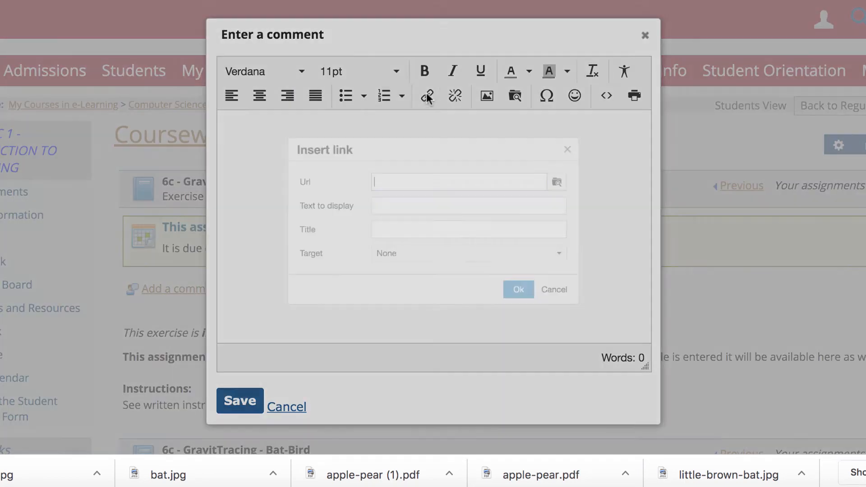
pyautogui.hotkey('ctrl', 'v')
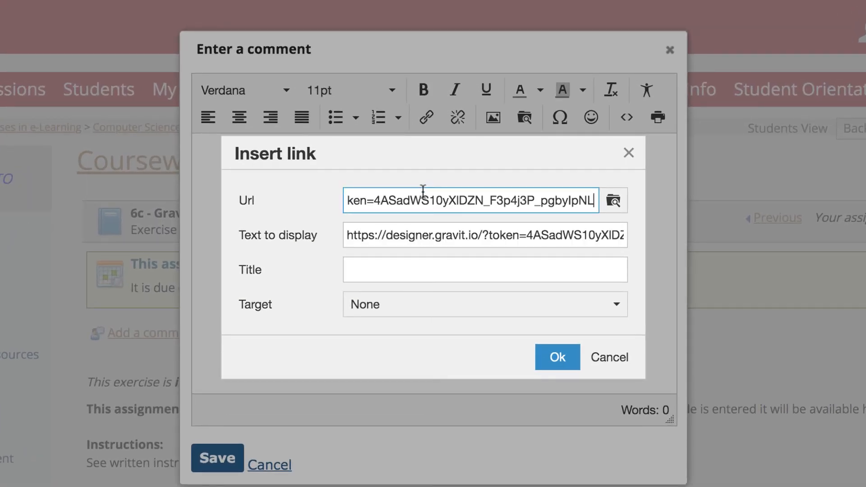
pyautogui.click(446, 304)
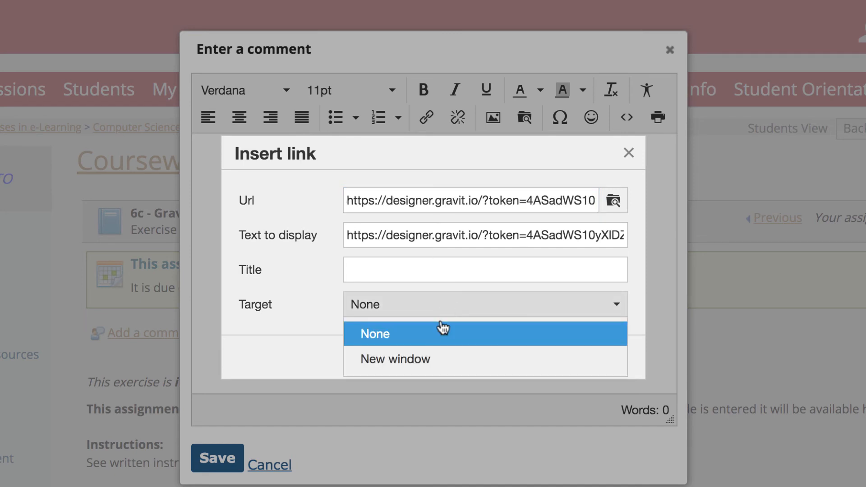
pyautogui.click(434, 368)
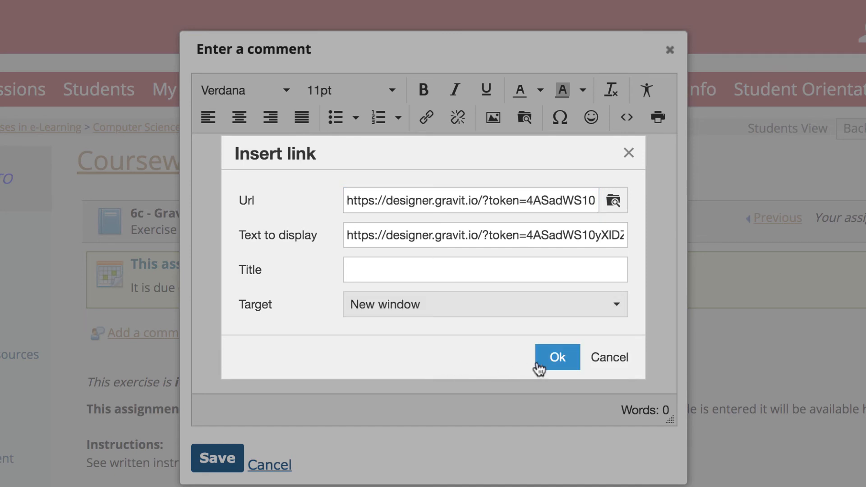
pyautogui.click(559, 358)
pyautogui.click(221, 458)
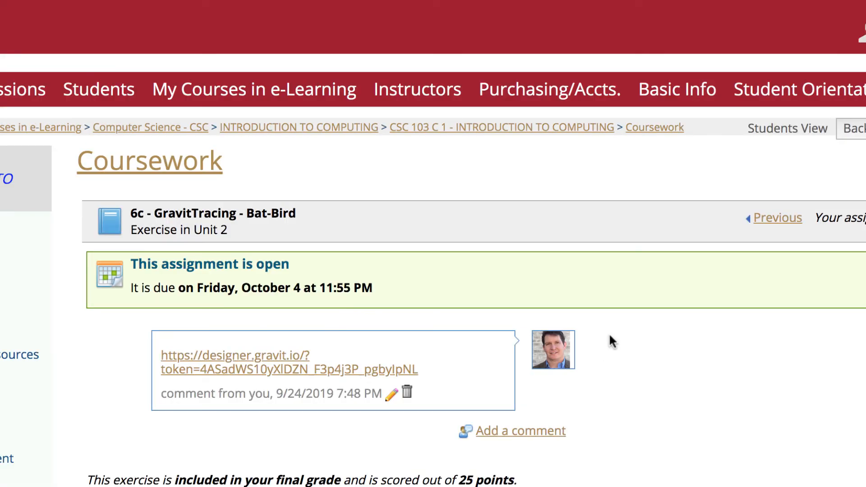
pyautogui.scroll(-3, 609, 335)
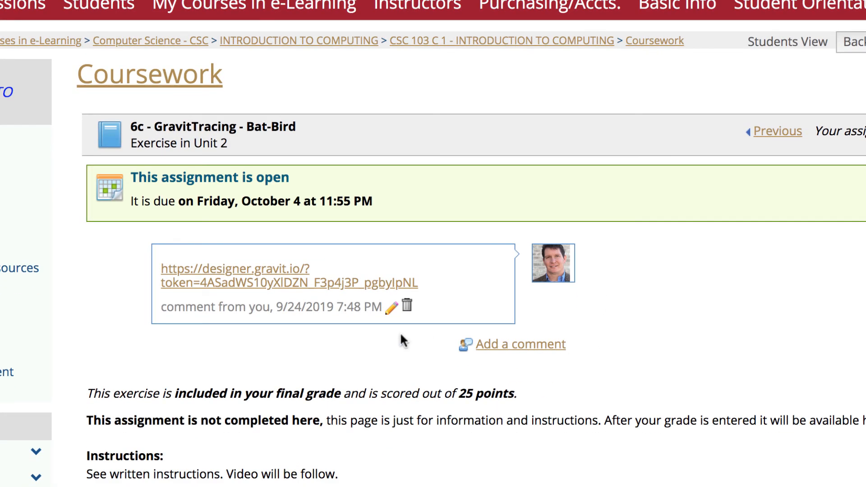